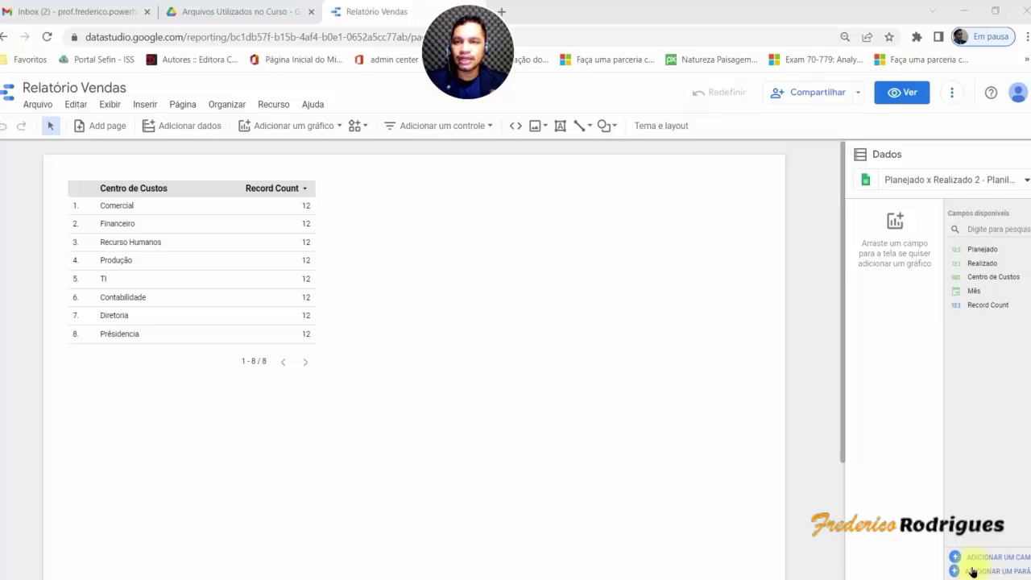
# Open dataset_carros.xlsx from the Arquivos Utilizados no Curso folder in Google Drive and save it as a Google Sheets file.
pyautogui.click(232, 12)
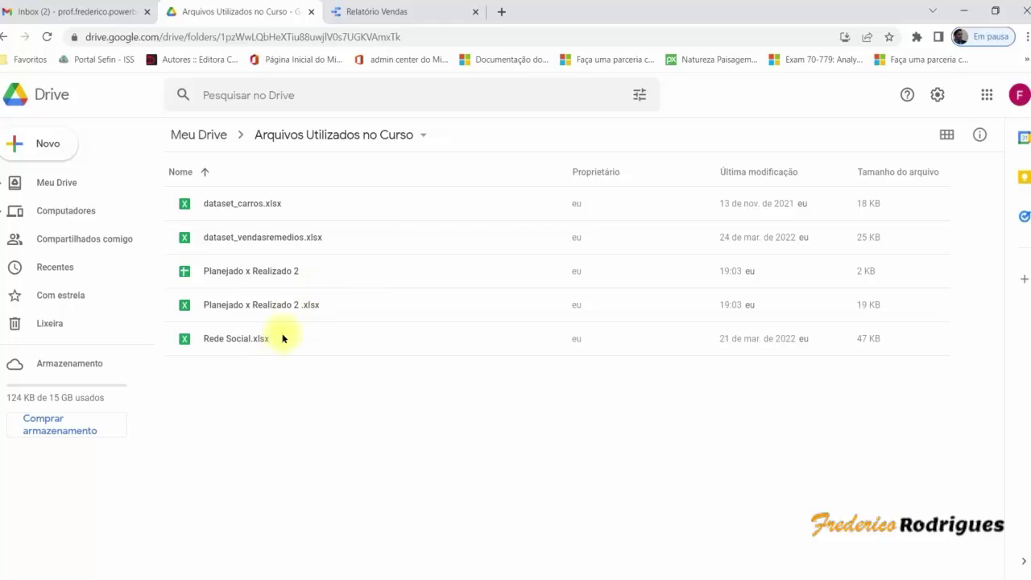
pyautogui.click(242, 208)
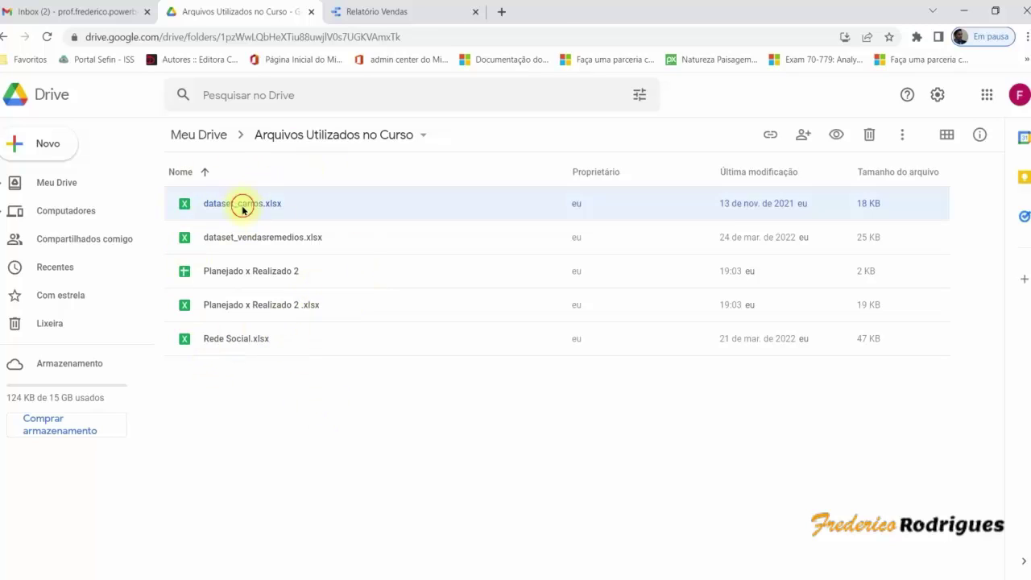
pyautogui.doubleClick(243, 209)
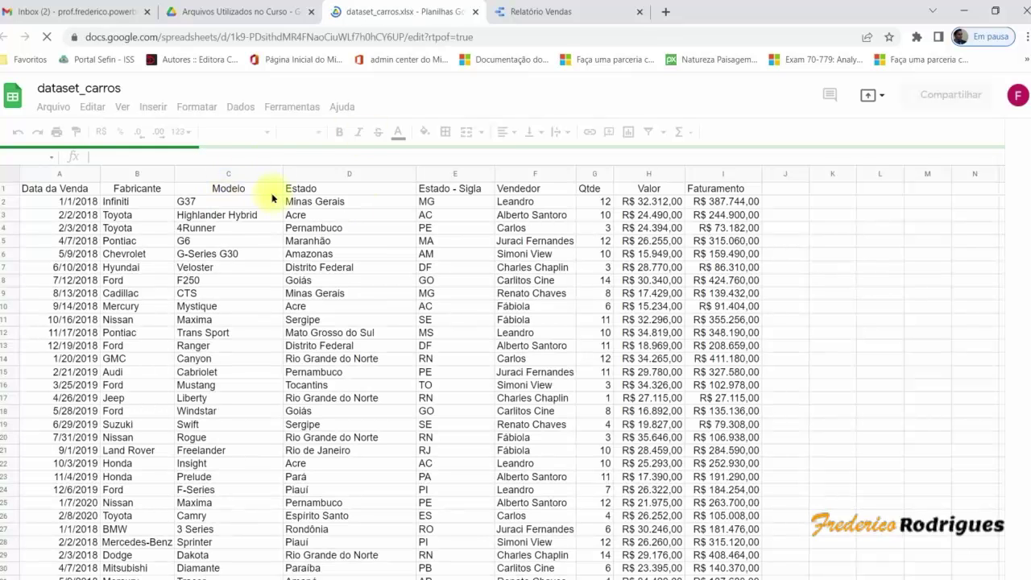
pyautogui.click(57, 107)
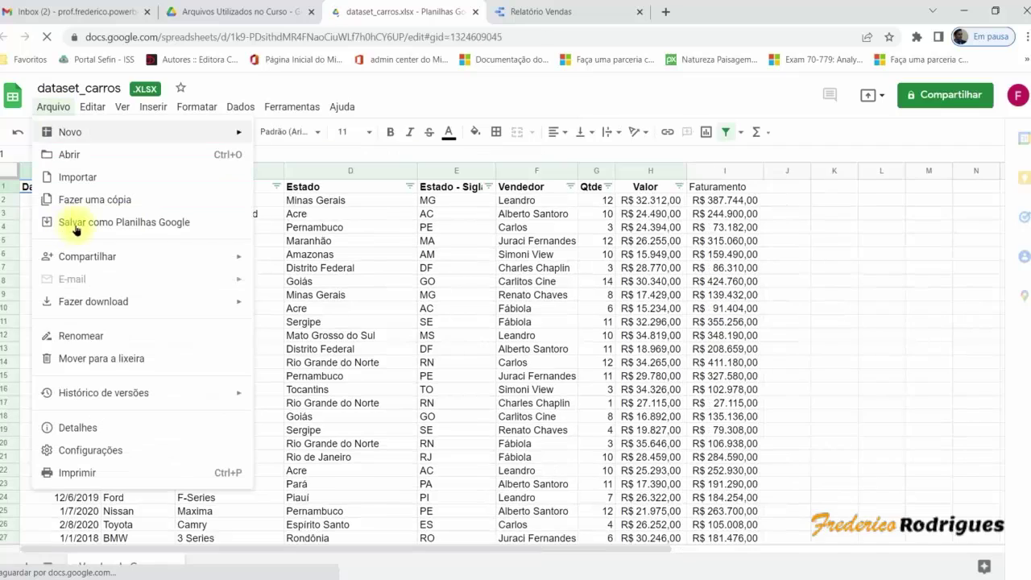
pyautogui.click(170, 229)
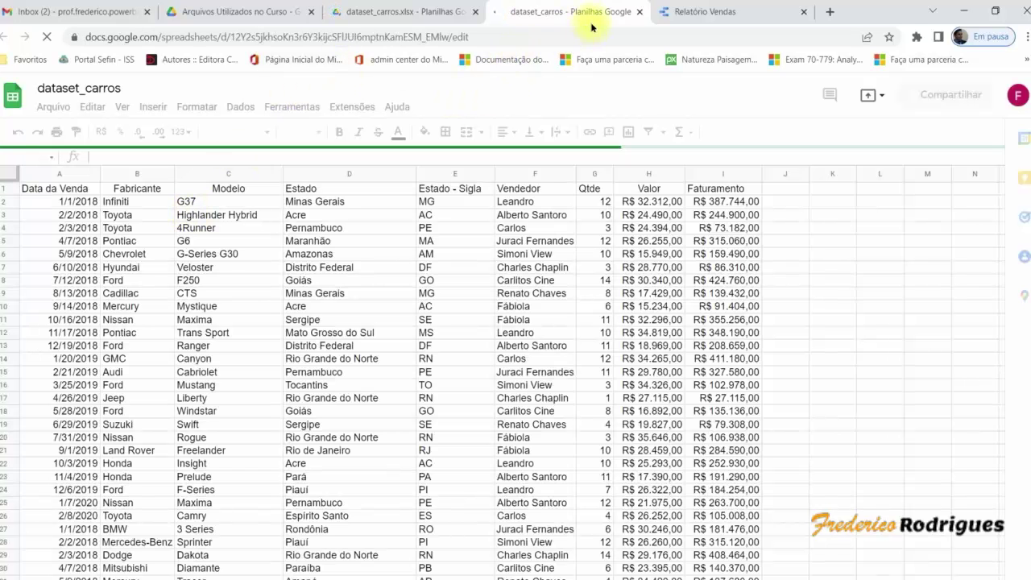
pyautogui.hotkey('ctrl', '2')
pyautogui.moveTo(588, 18); pyautogui.dragTo(618, 155)
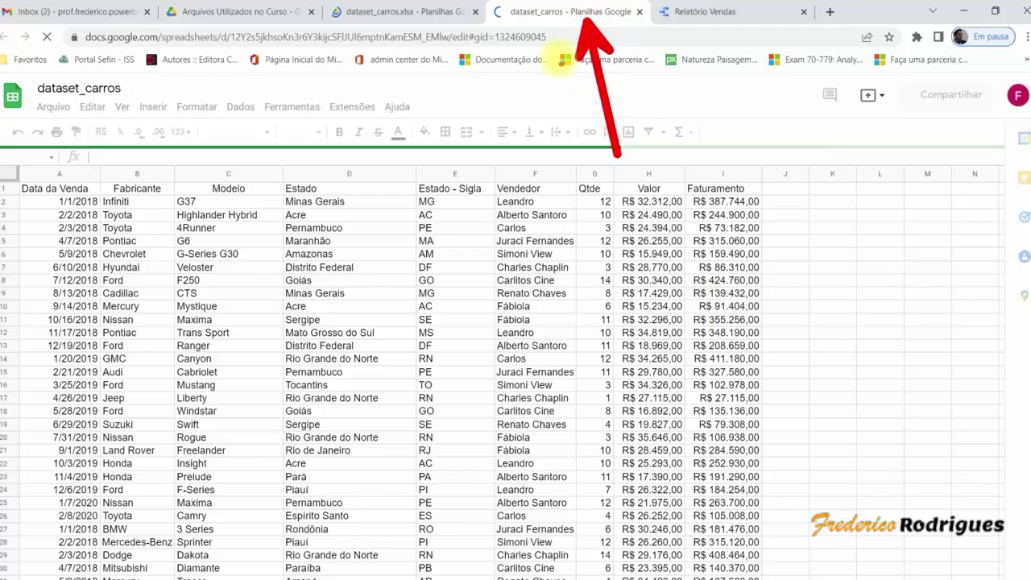
pyautogui.moveTo(550, 32); pyautogui.dragTo(484, 198)
pyautogui.press('Escape')
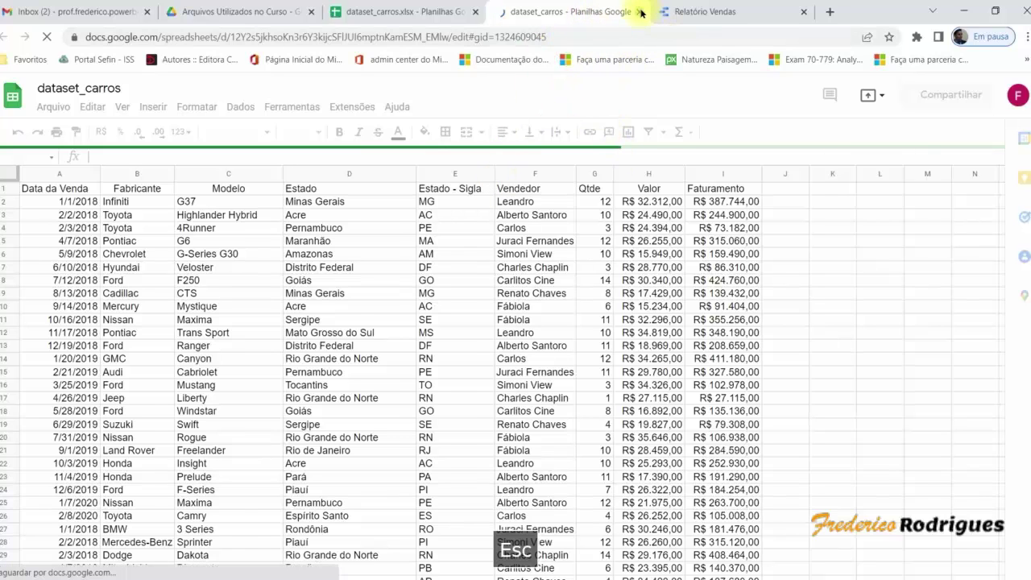
# Close both dataset_carros spreadsheets and return to the Relatório Vendas report.
pyautogui.click(639, 12)
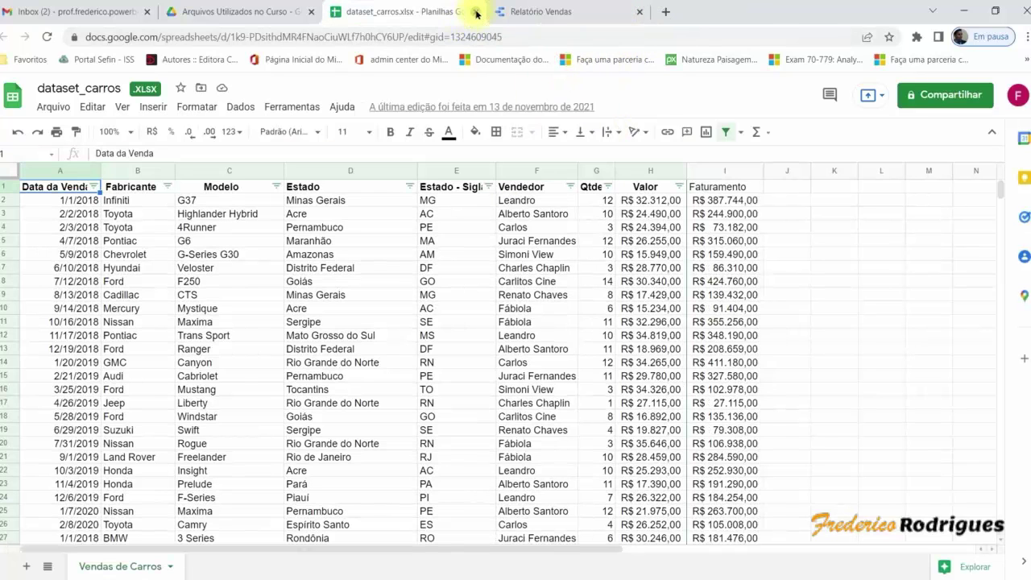
pyautogui.click(475, 12)
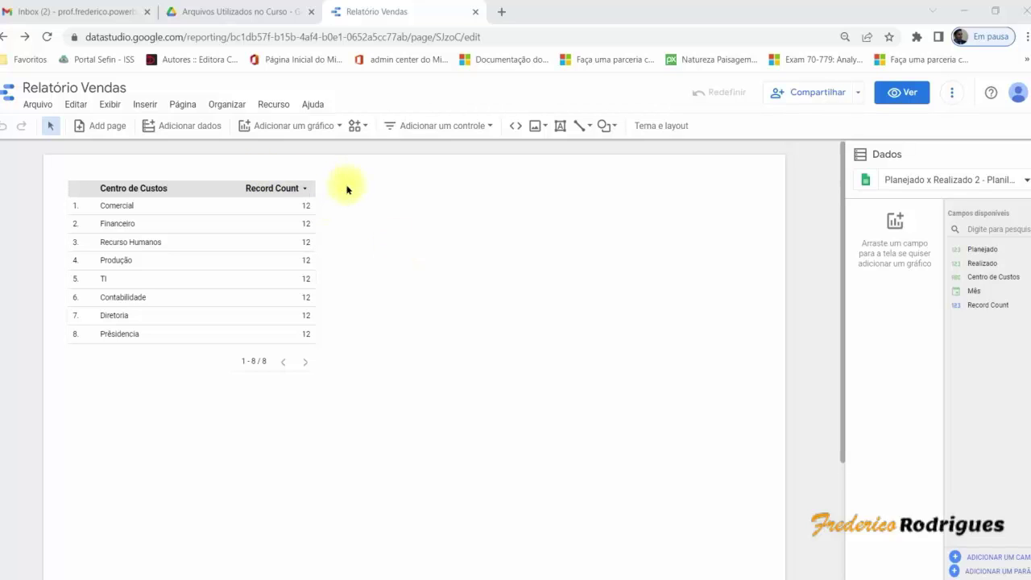
pyautogui.click(185, 131)
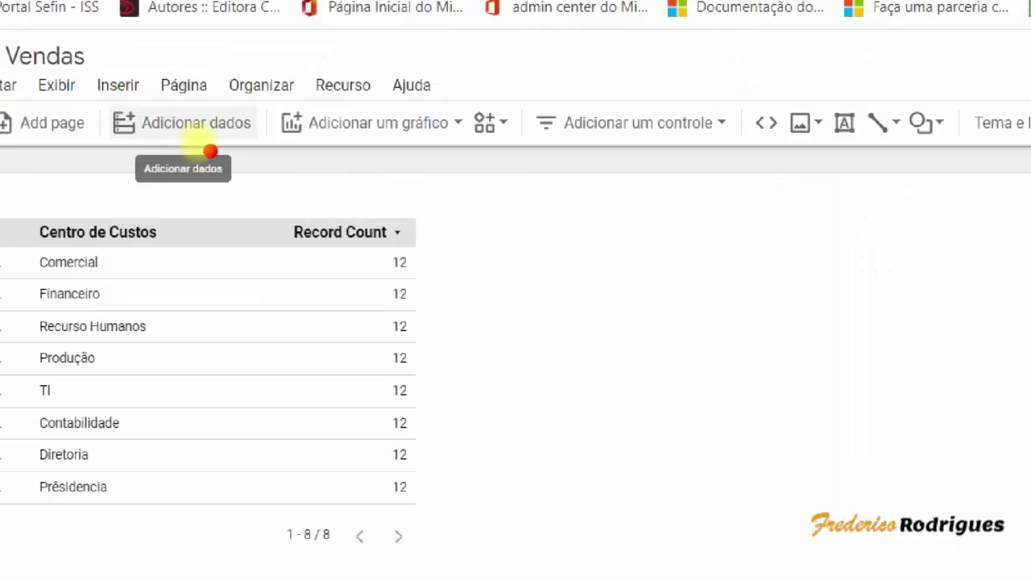
pyautogui.moveTo(259, 318); pyautogui.dragTo(216, 139)
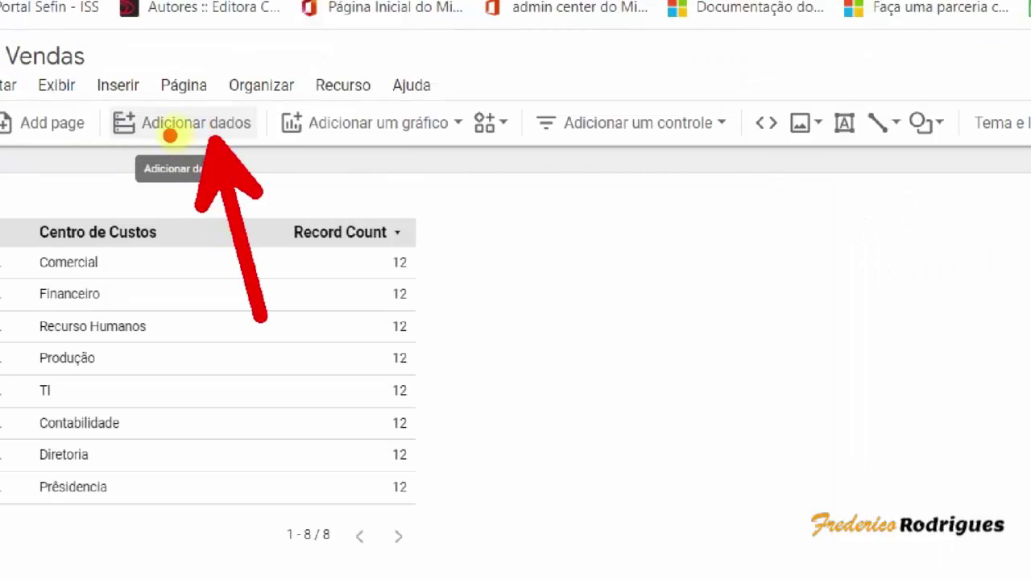
pyautogui.moveTo(69, 355); pyautogui.dragTo(173, 134)
pyautogui.press('Escape')
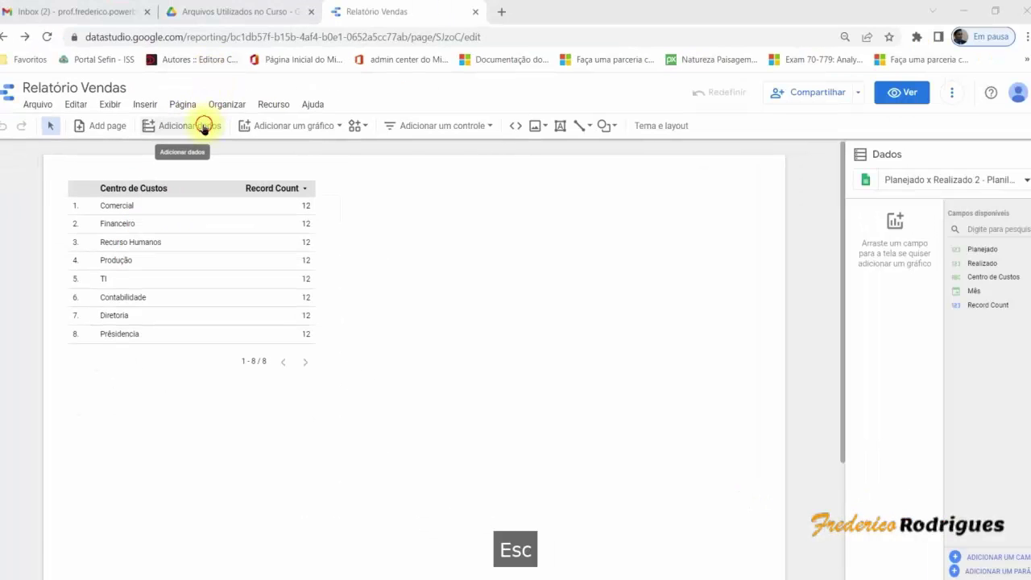
# View the connectors offered for adding data to the report, including Planilhas Google, and close the list.
pyautogui.click(189, 126)
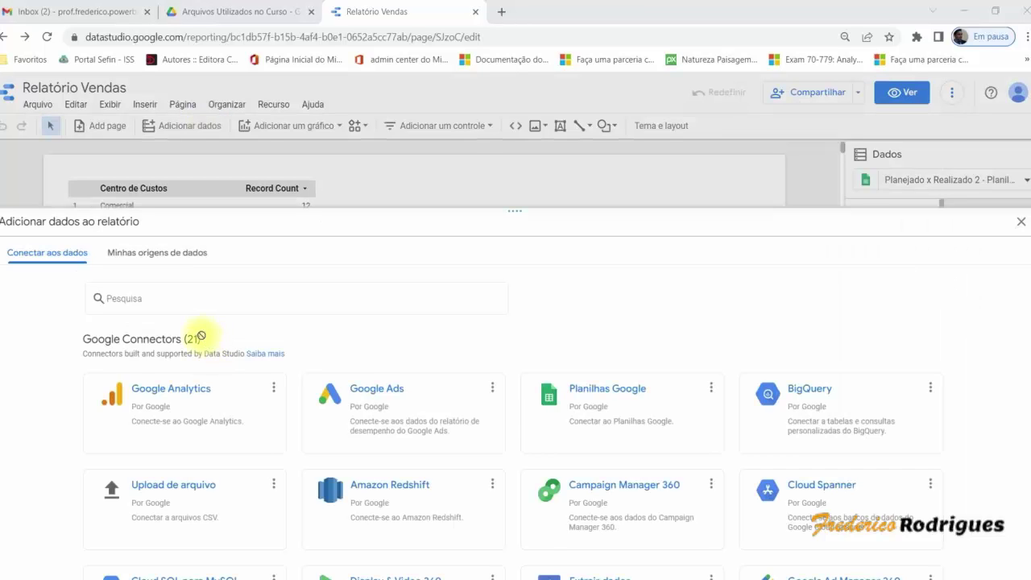
pyautogui.hotkey('ctrl', '2')
pyautogui.moveTo(6, 195)
pyautogui.mouseDown()
pyautogui.moveTo(260, 485)
pyautogui.moveTo(908, 567)
pyautogui.moveTo(1023, 562)
pyautogui.mouseUp()
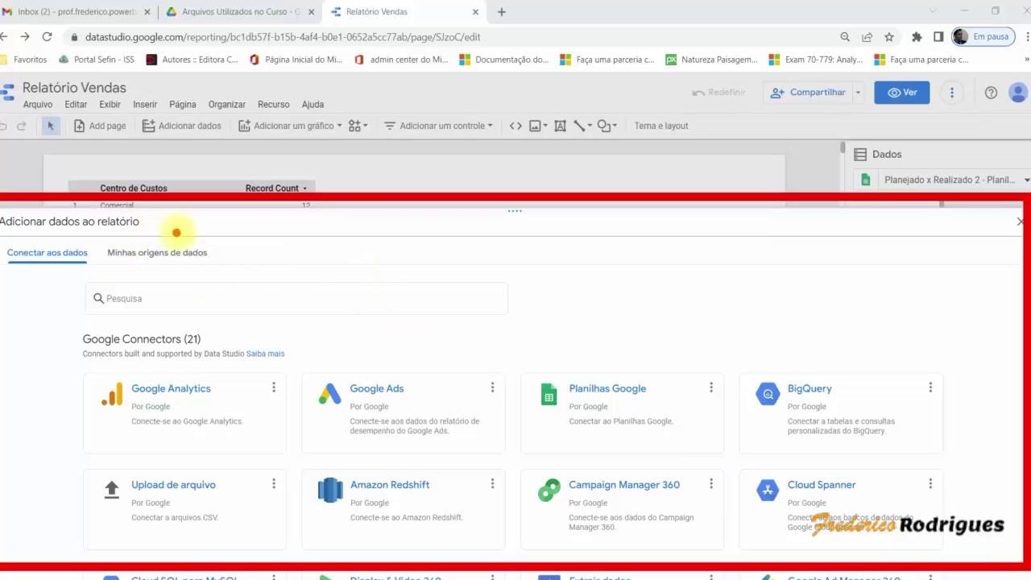
pyautogui.moveTo(656, 378); pyautogui.dragTo(733, 299)
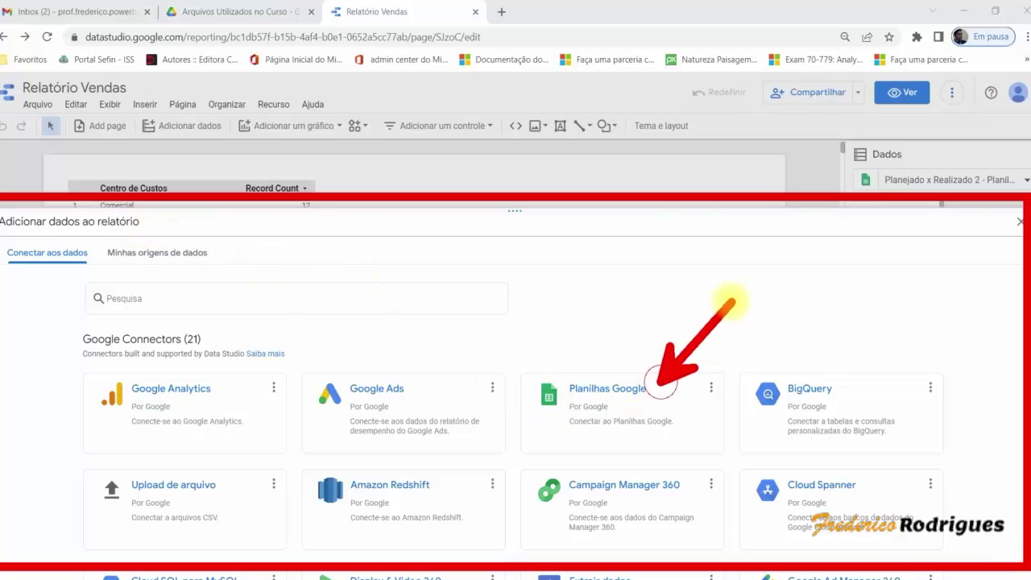
pyautogui.moveTo(574, 367); pyautogui.dragTo(518, 303)
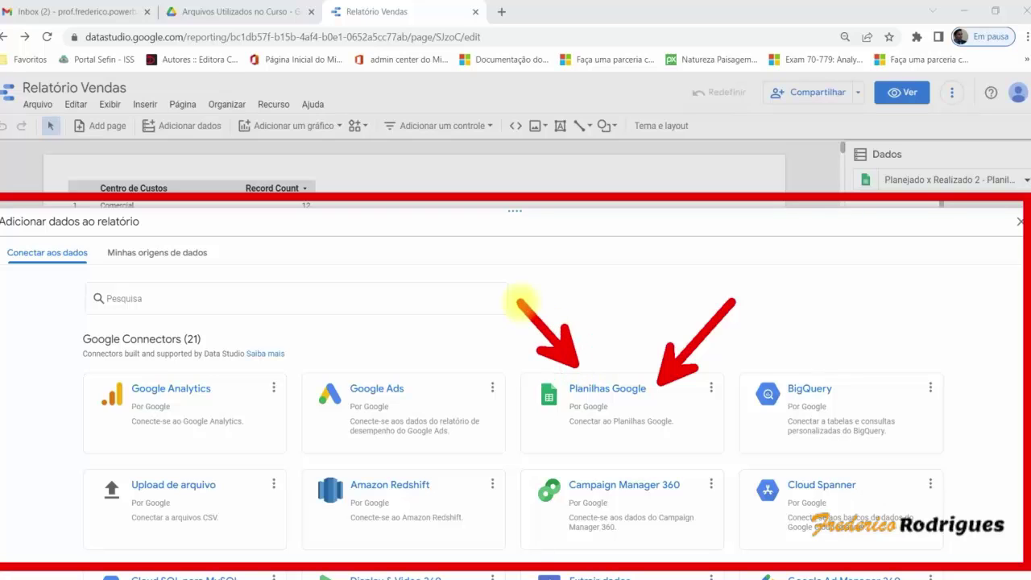
pyautogui.press('Escape')
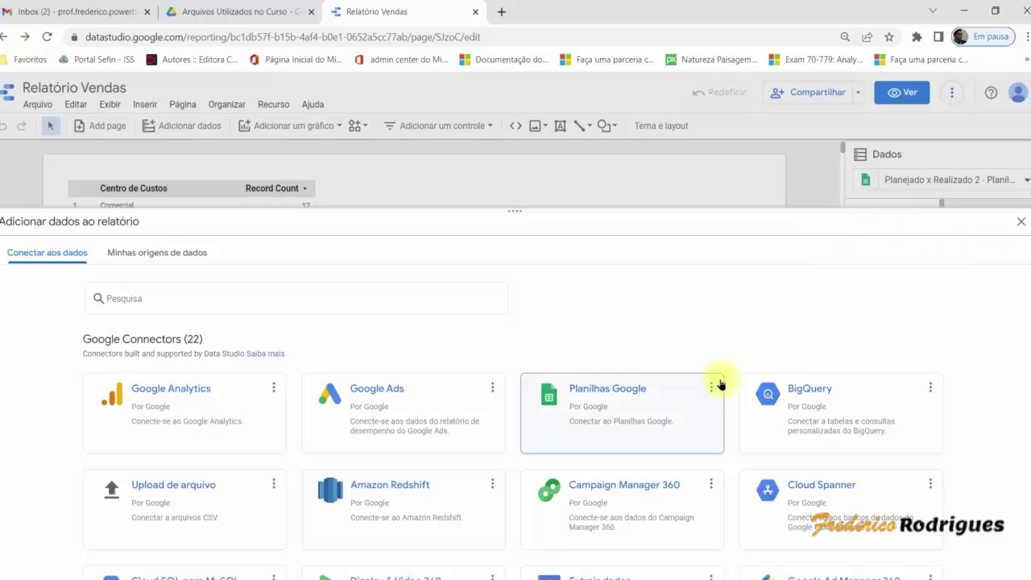
pyautogui.click(1021, 223)
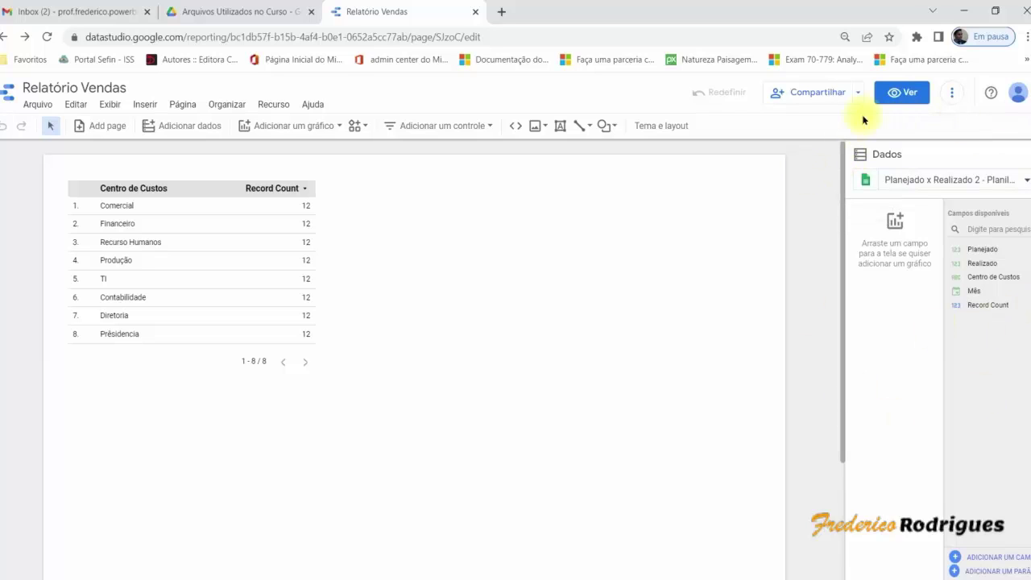
pyautogui.hotkey('ctrl', '2')
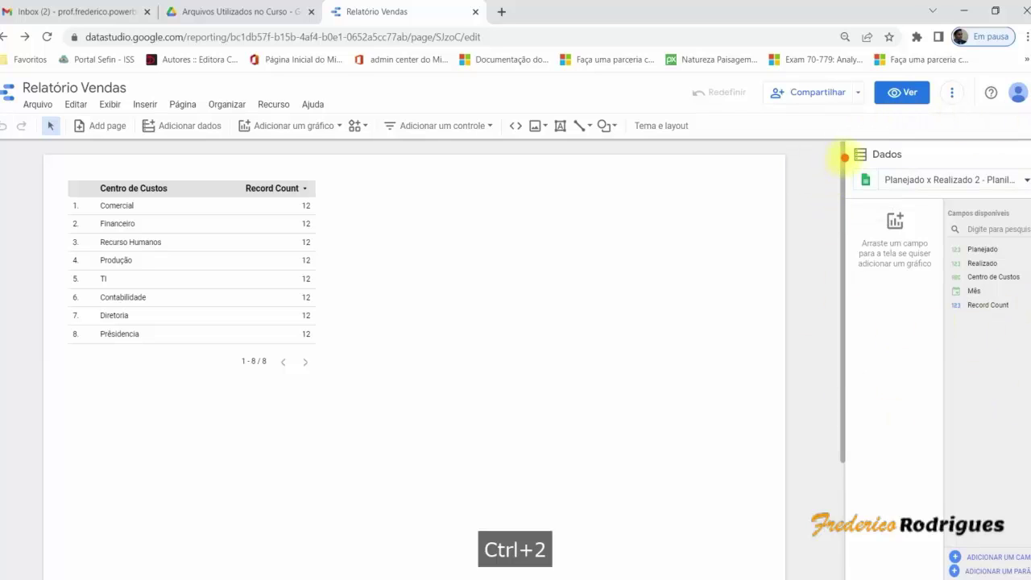
pyautogui.moveTo(842, 156); pyautogui.dragTo(607, 278)
pyautogui.press('Escape')
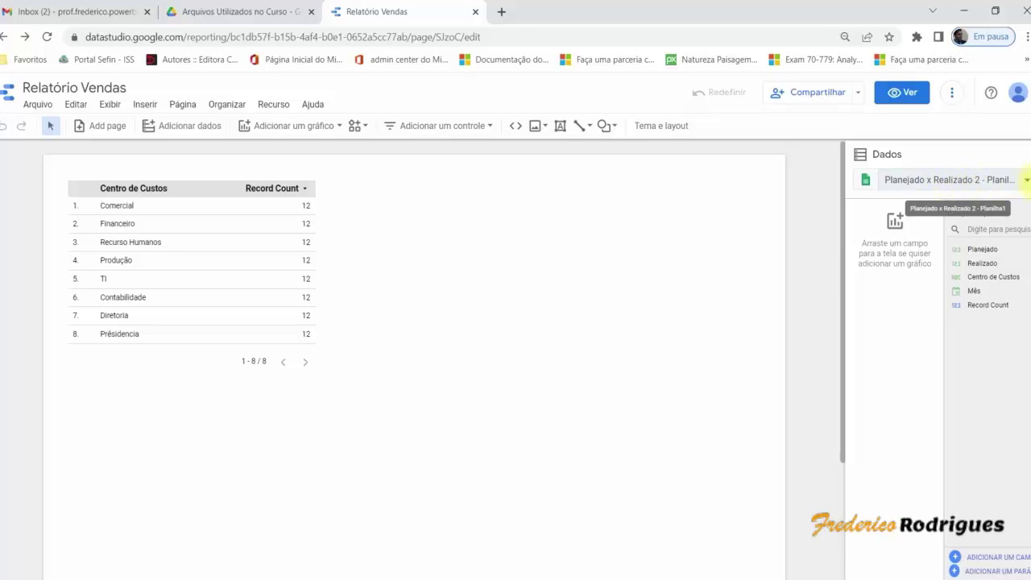
# View the connectors reached through Adicionar dados in the report's data source selector, and close them.
pyautogui.click(1006, 181)
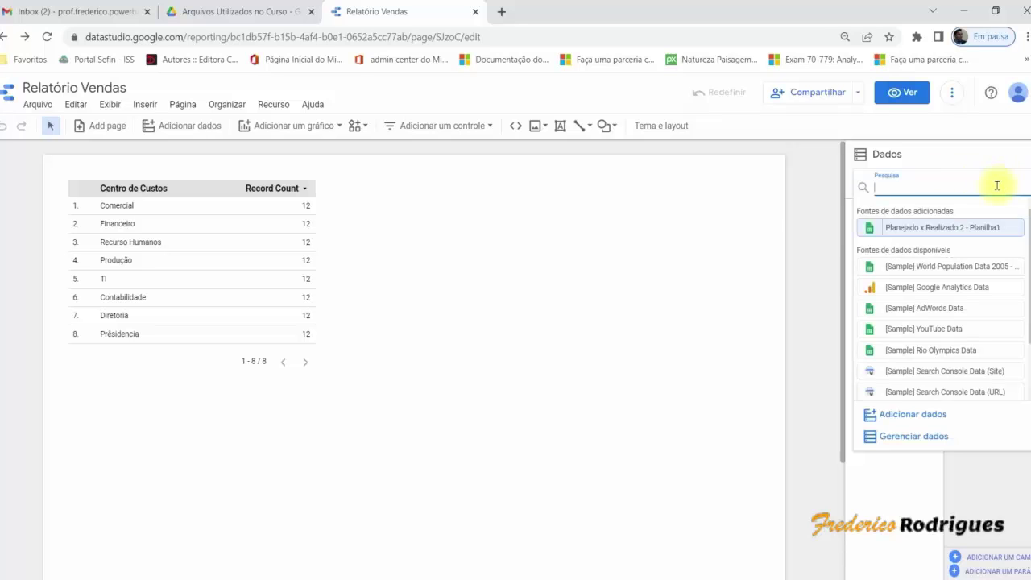
pyautogui.hotkey('ctrl', '1')
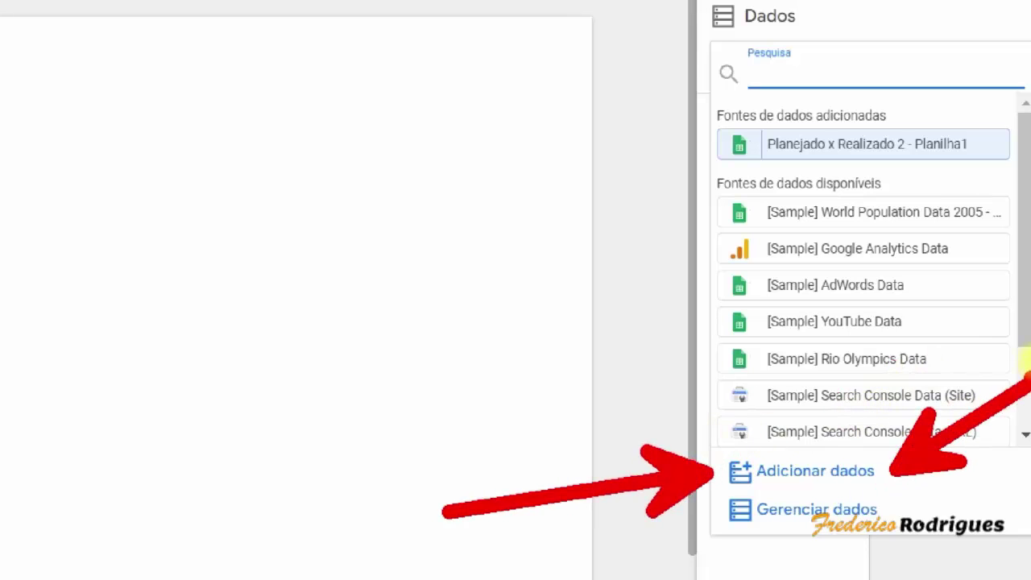
pyautogui.press('Escape')
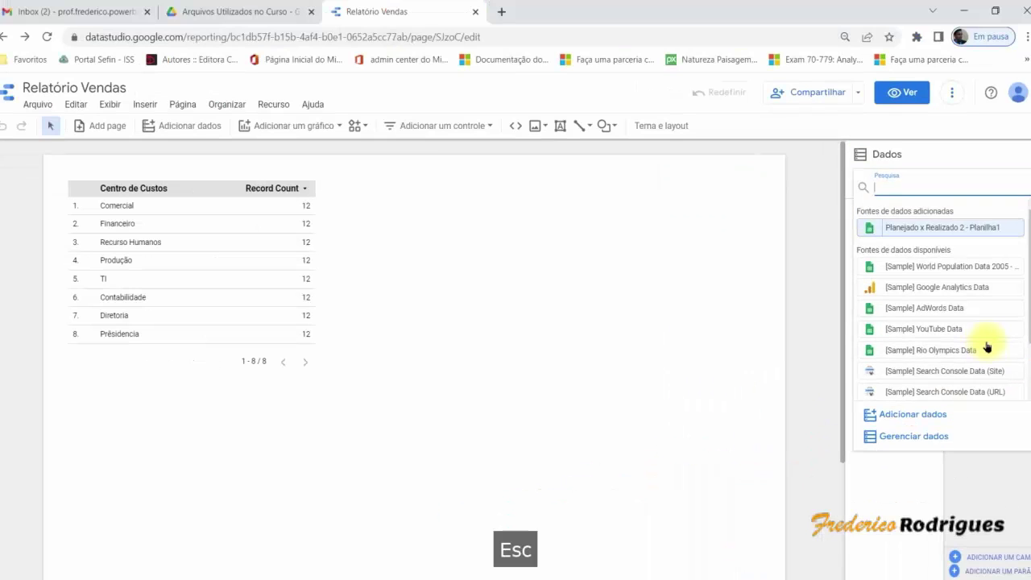
pyautogui.click(894, 417)
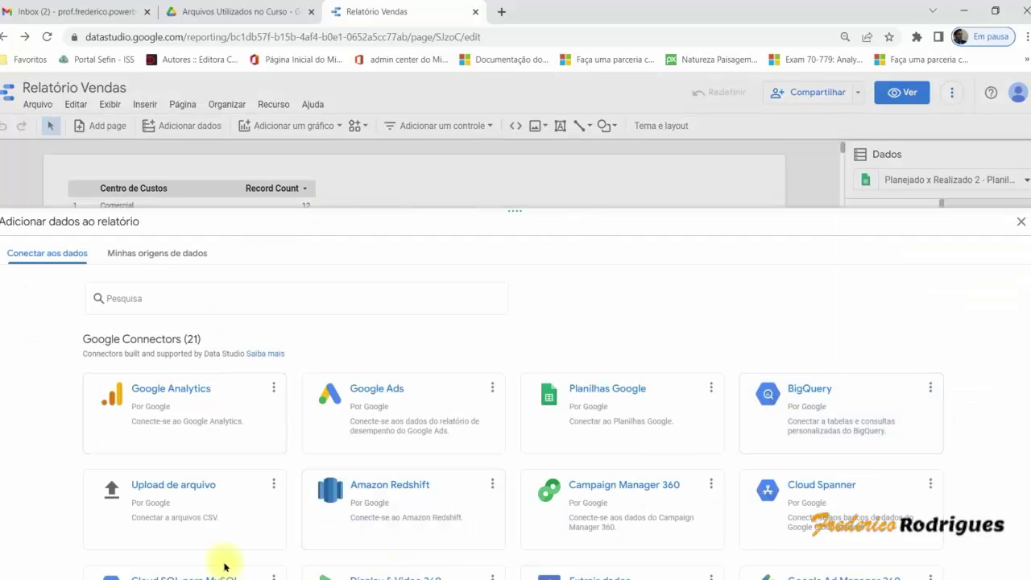
pyautogui.click(1020, 224)
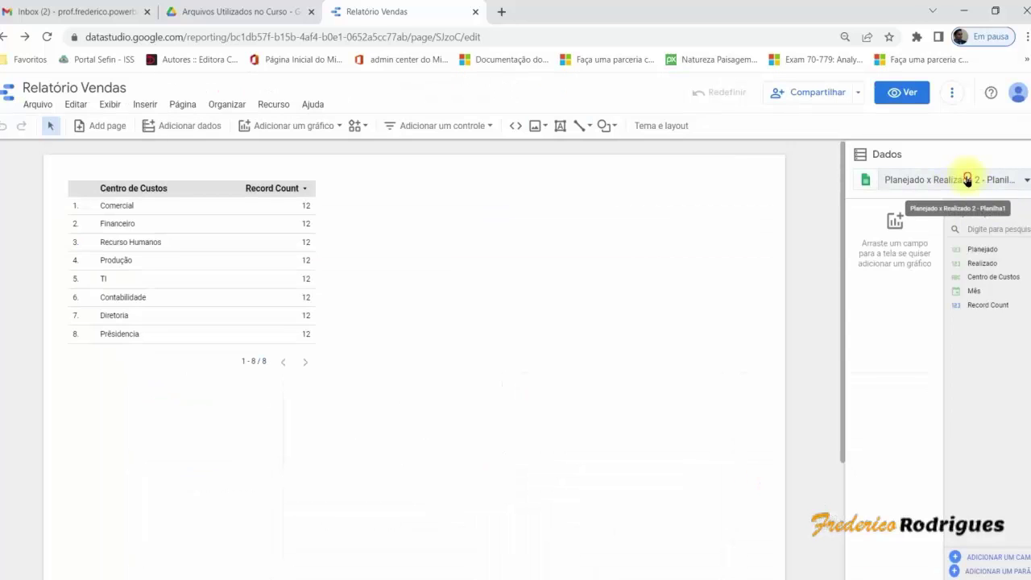
# Open the management list of the report's data sources from the current source selector.
pyautogui.click(966, 179)
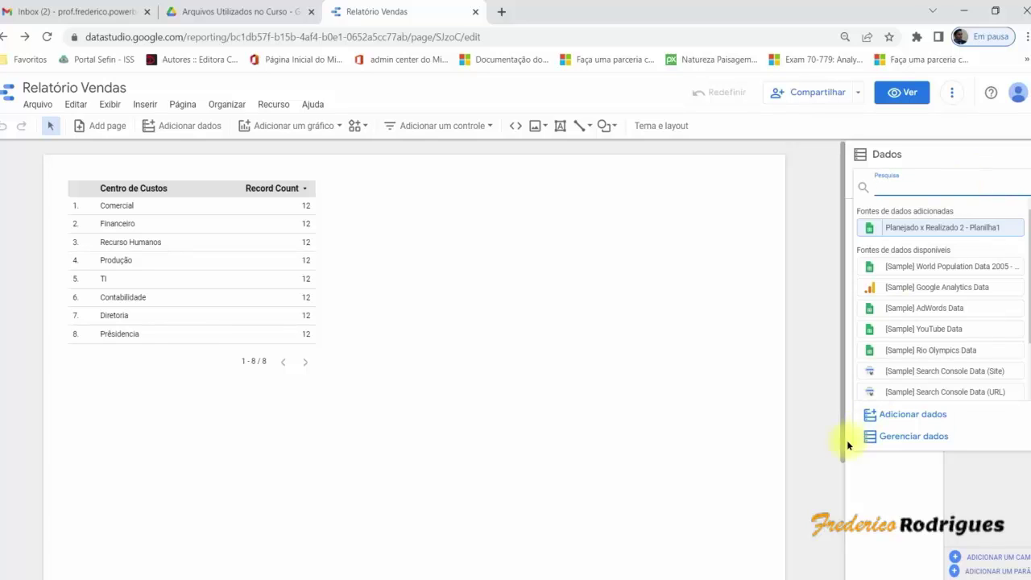
pyautogui.hotkey('ctrl', '2')
pyautogui.moveTo(856, 441); pyautogui.dragTo(722, 495)
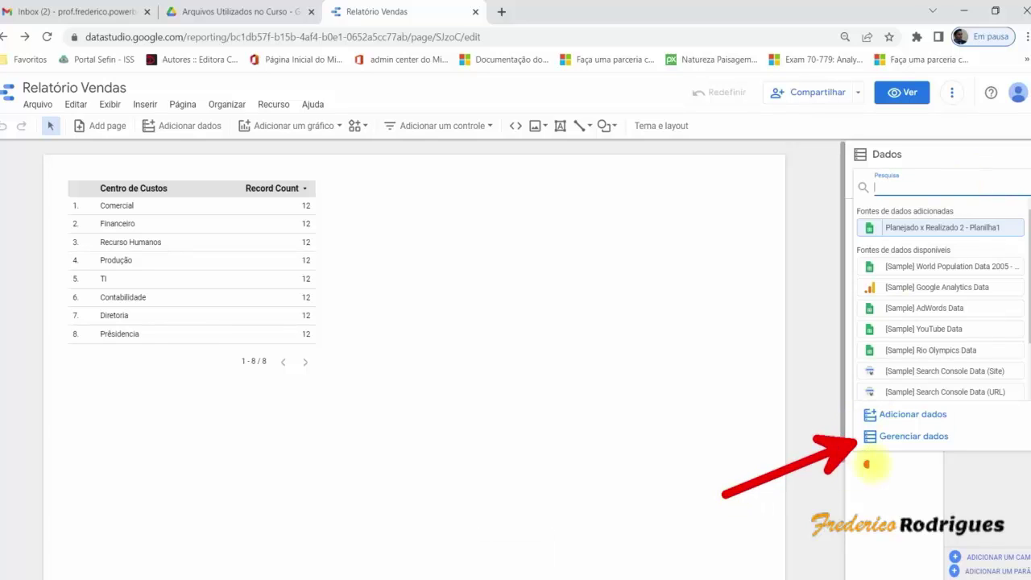
pyautogui.moveTo(900, 451); pyautogui.dragTo(896, 536)
pyautogui.moveTo(944, 456); pyautogui.dragTo(1021, 516)
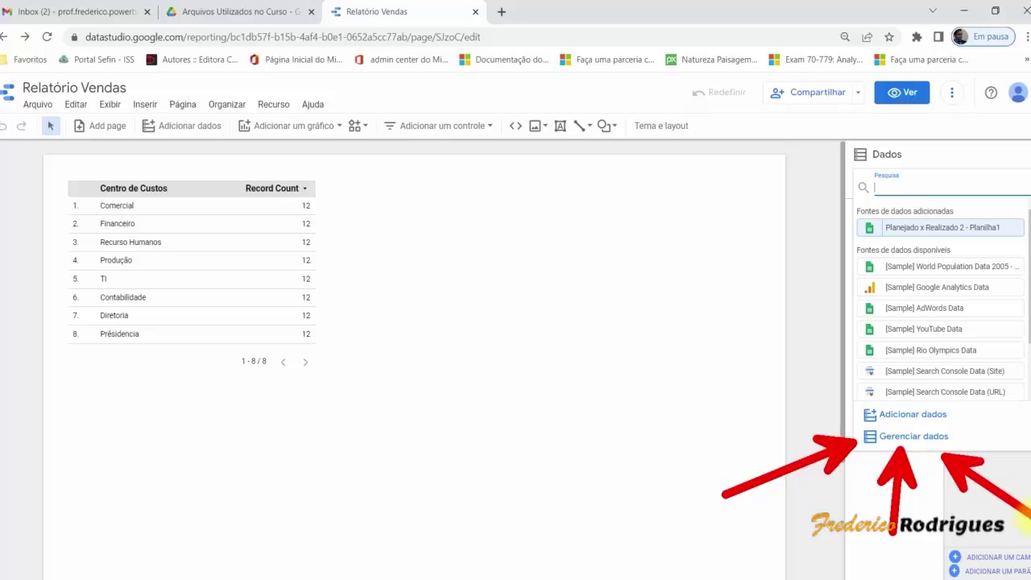
pyautogui.press('Escape')
pyautogui.click(918, 439)
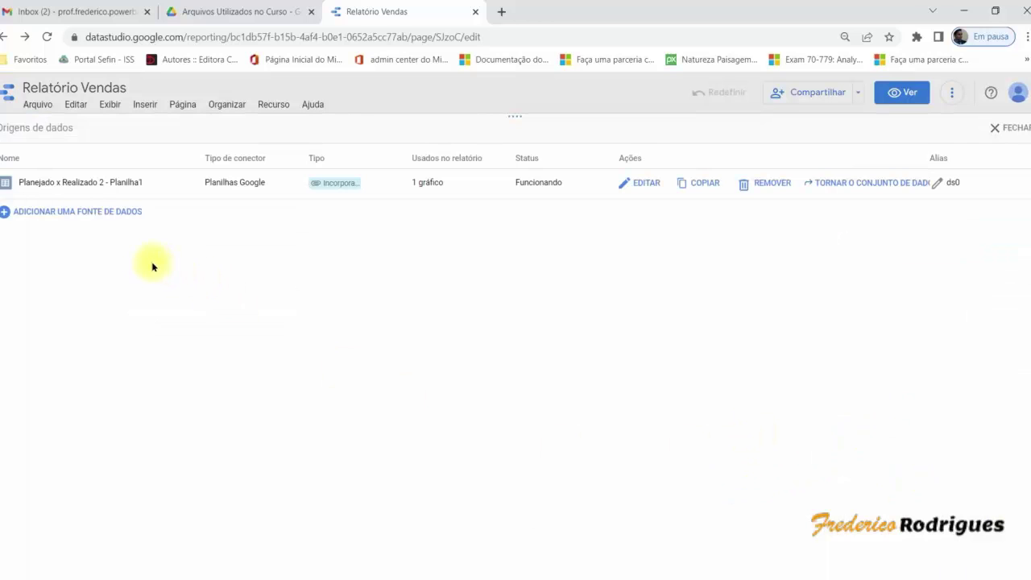
pyautogui.hotkey('ctrl', '2')
pyautogui.moveTo(2, 112)
pyautogui.mouseDown()
pyautogui.moveTo(107, 363)
pyautogui.moveTo(620, 490)
pyautogui.moveTo(937, 485)
pyautogui.moveTo(1012, 505)
pyautogui.mouseUp()
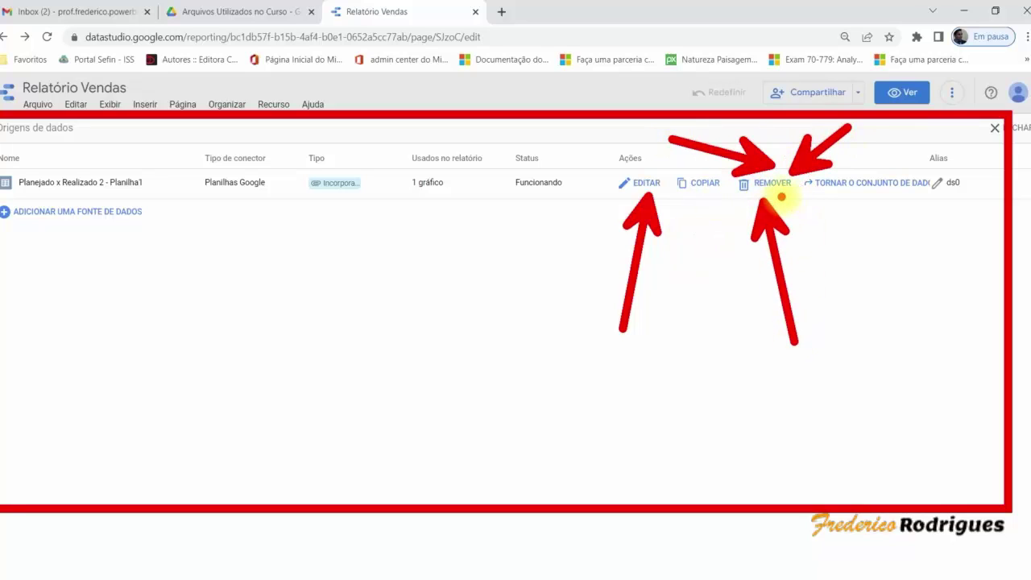
pyautogui.press('Escape')
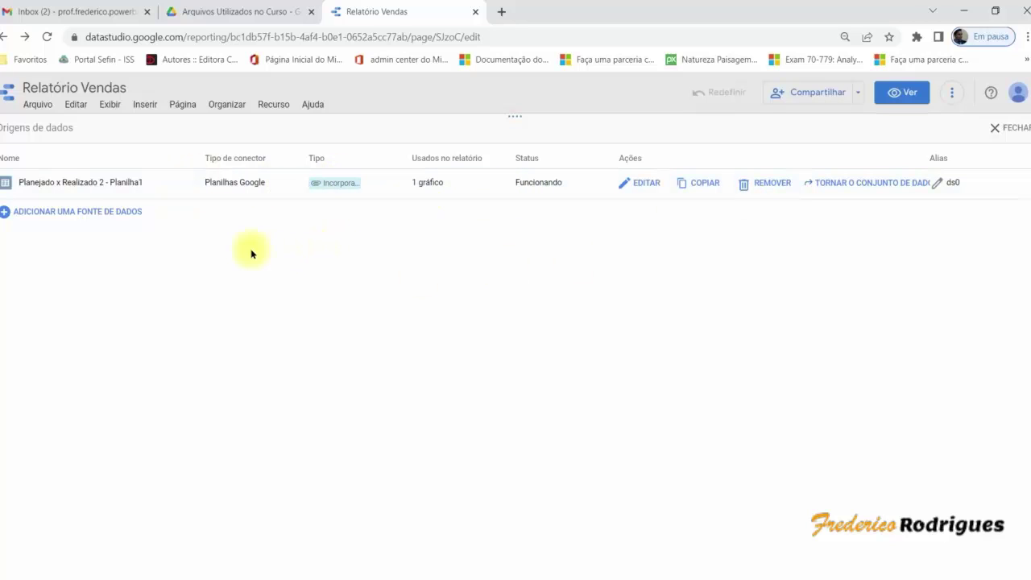
pyautogui.hotkey('ctrl', '2')
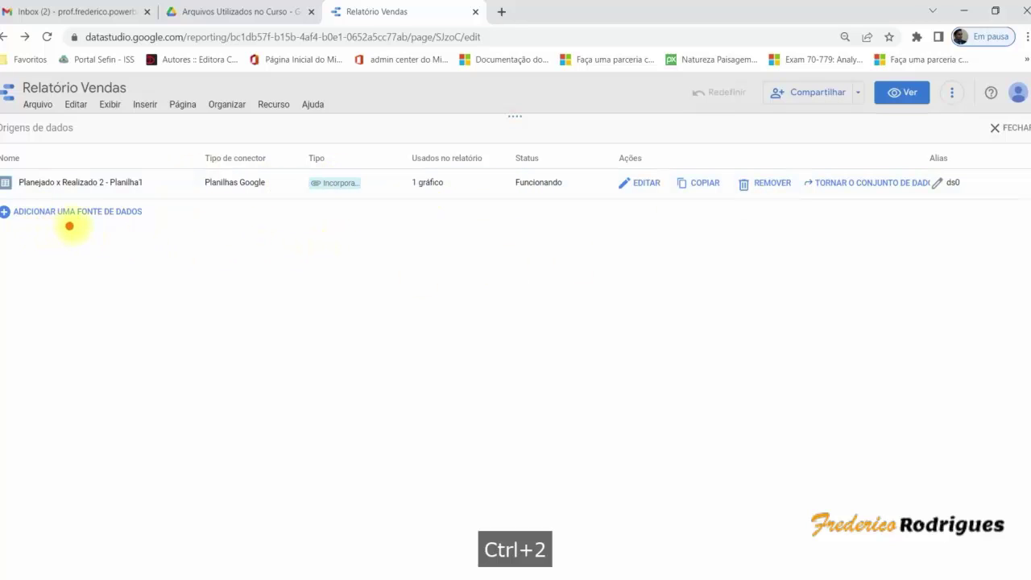
pyautogui.moveTo(78, 223); pyautogui.dragTo(120, 355)
pyautogui.moveTo(40, 228); pyautogui.dragTo(3, 358)
pyautogui.moveTo(127, 230); pyautogui.dragTo(333, 380)
pyautogui.press('Escape')
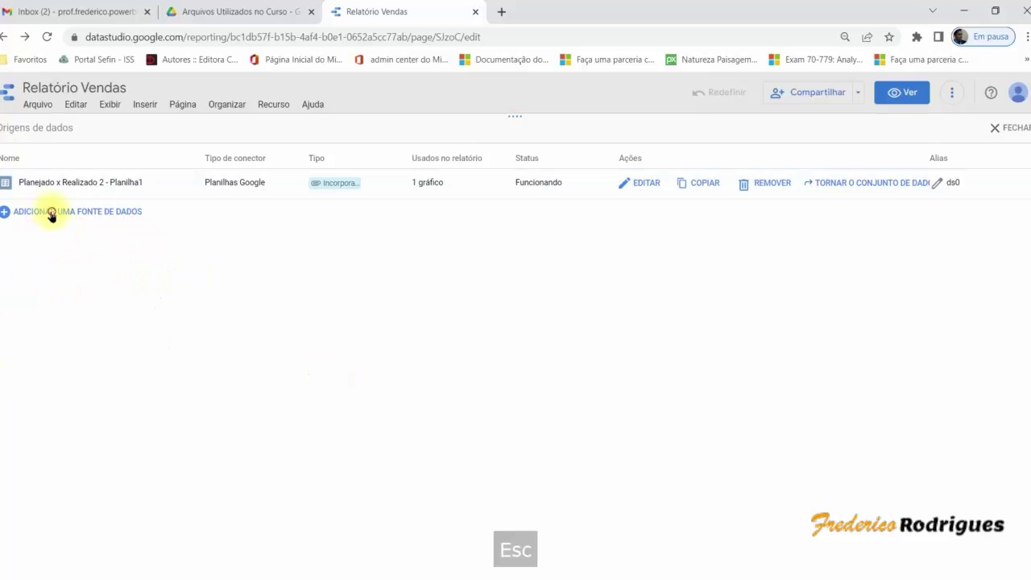
# Choose the Vendas de Carros page of the dataset_carros spreadsheet through the Planilhas Google connector as a new data source.
pyautogui.click(51, 213)
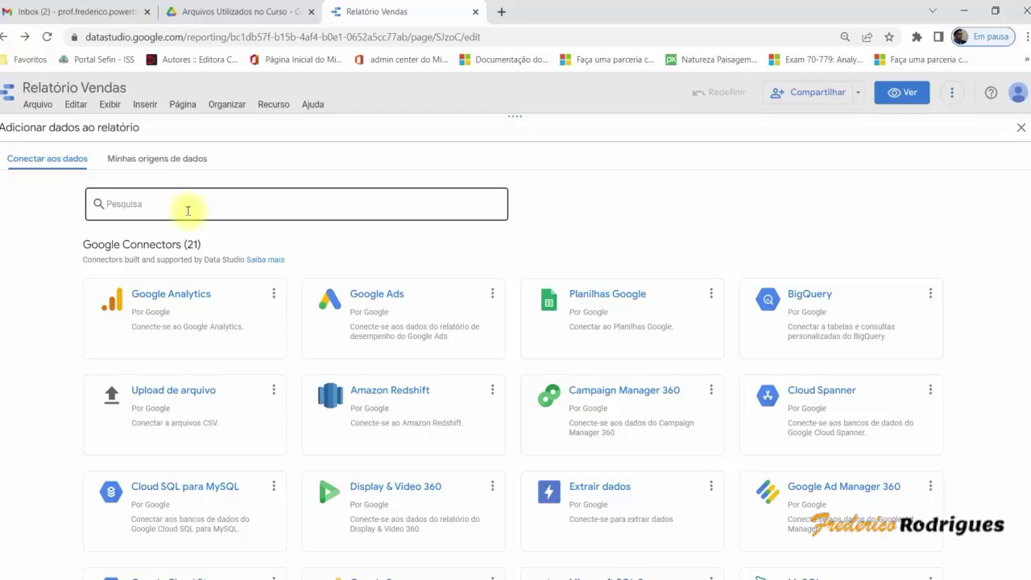
pyautogui.click(592, 313)
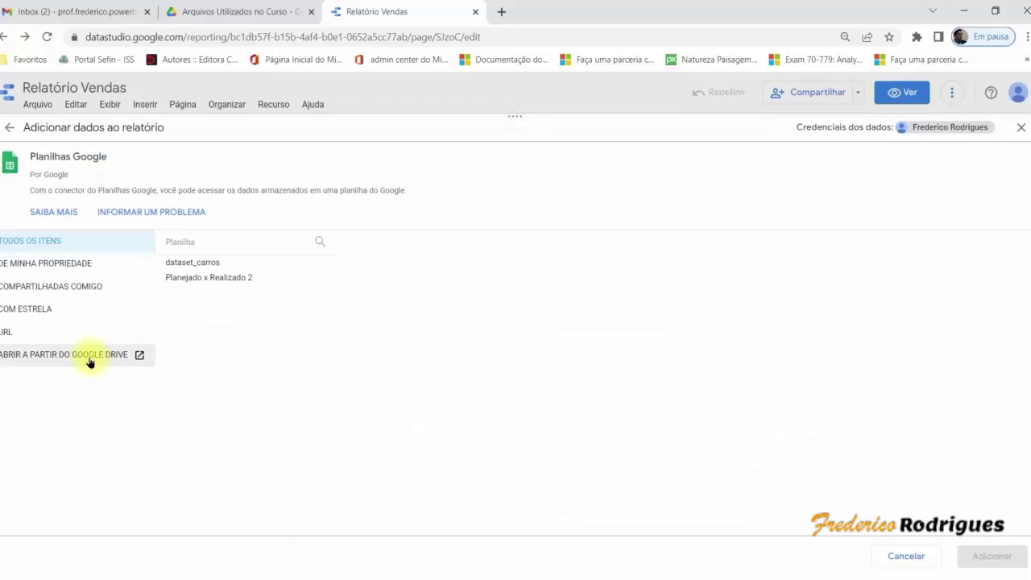
pyautogui.hotkey('ctrl', '1')
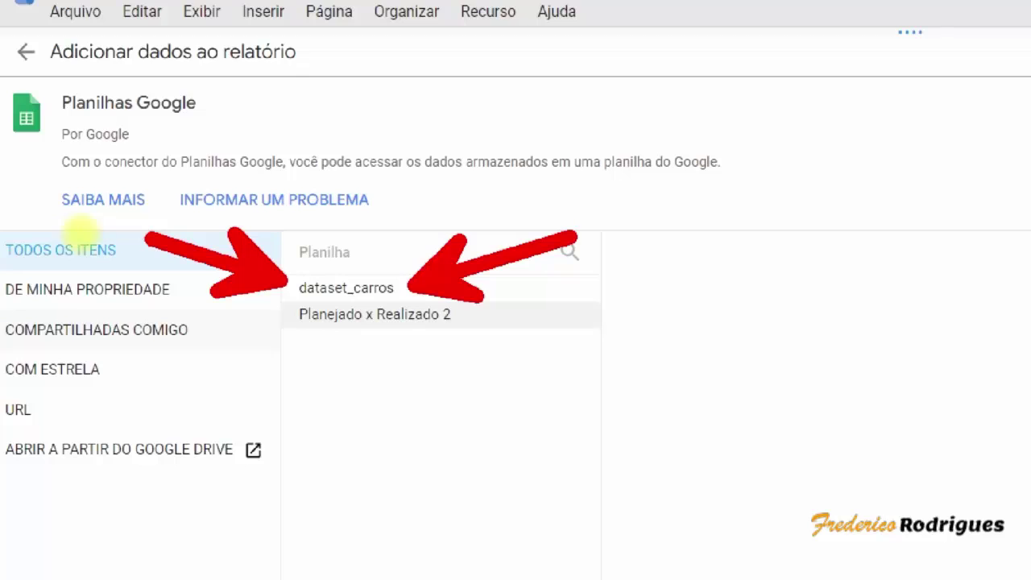
pyautogui.press('Escape')
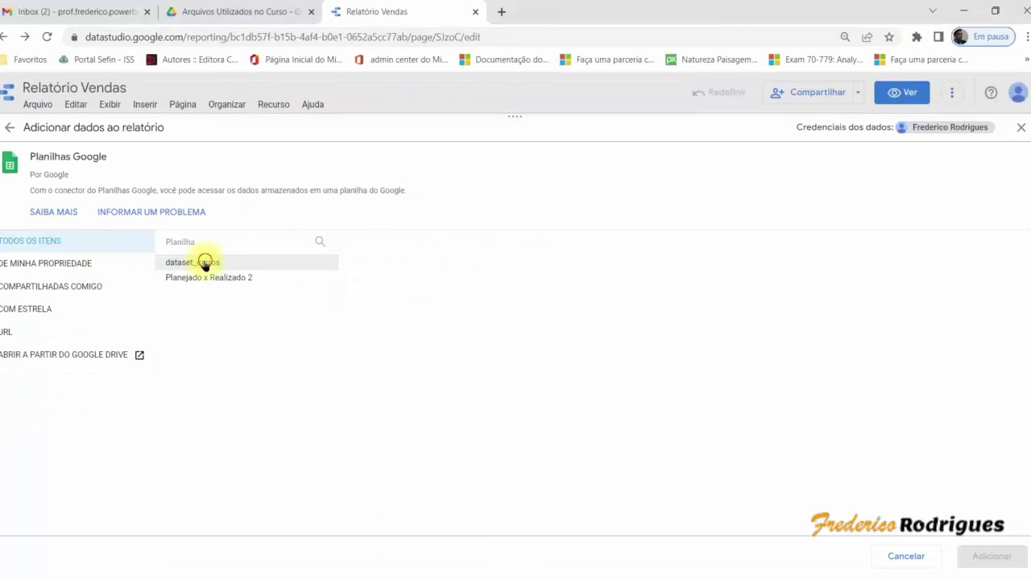
pyautogui.click(204, 264)
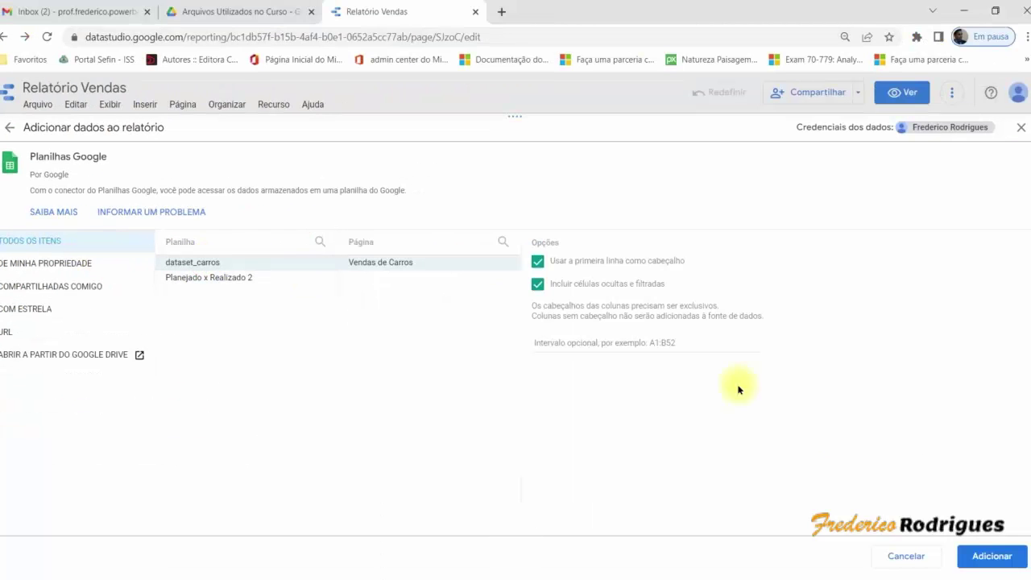
pyautogui.click(990, 554)
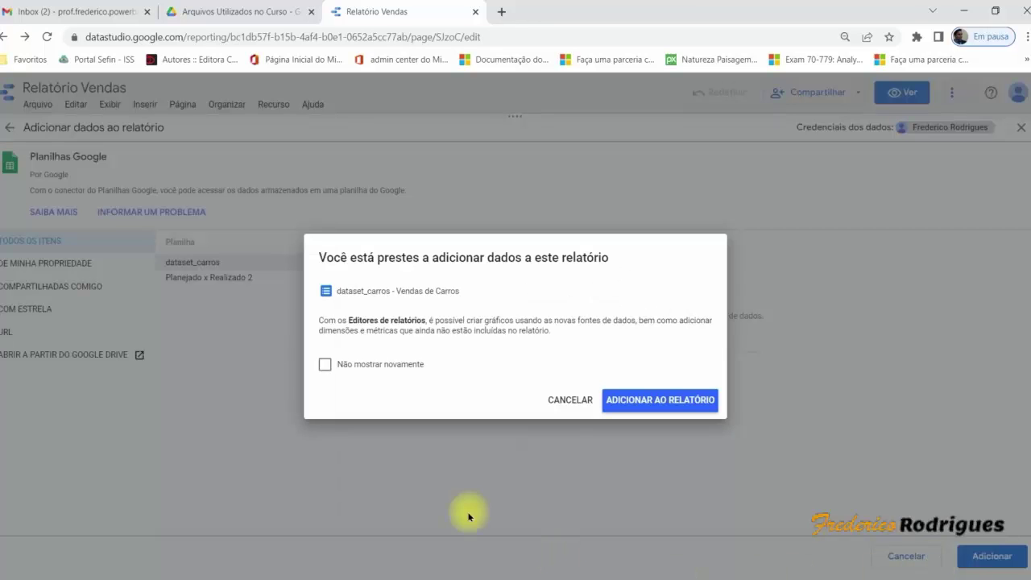
# Confirm adding dataset_carros - Vendas de Carros to the report, with the Não mostrar novamente option enabled.
pyautogui.press('Escape')
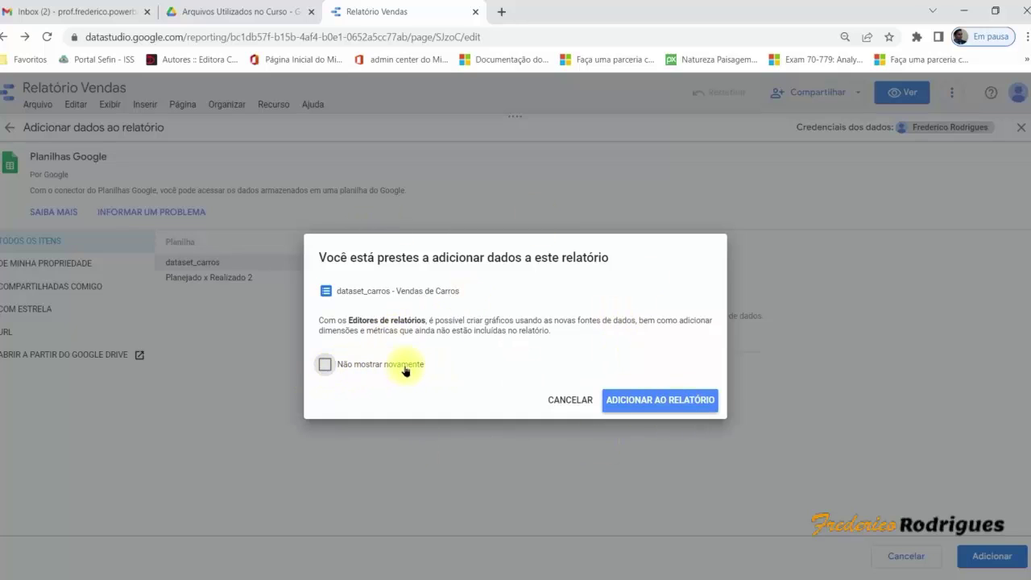
pyautogui.click(324, 366)
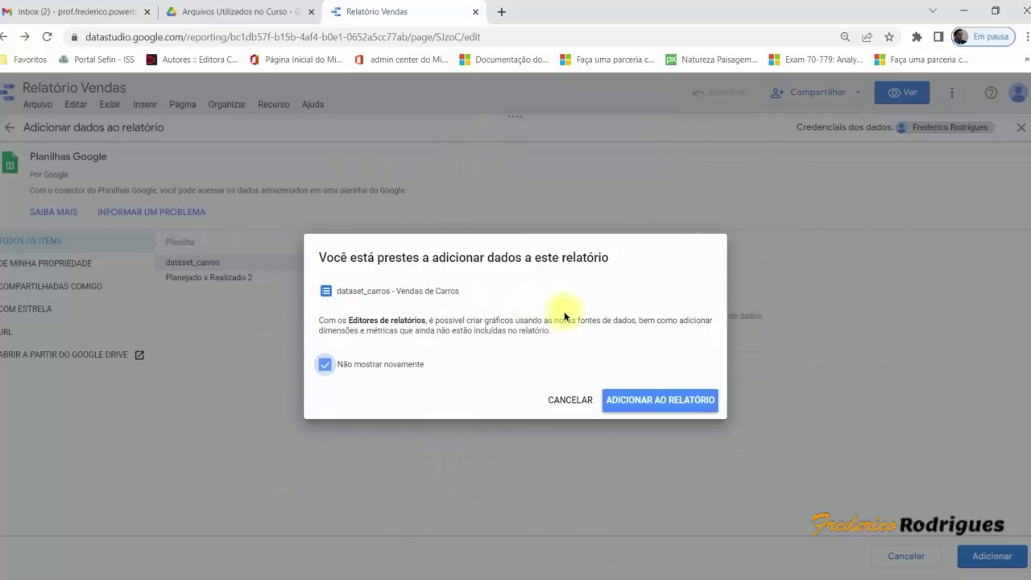
pyautogui.click(669, 402)
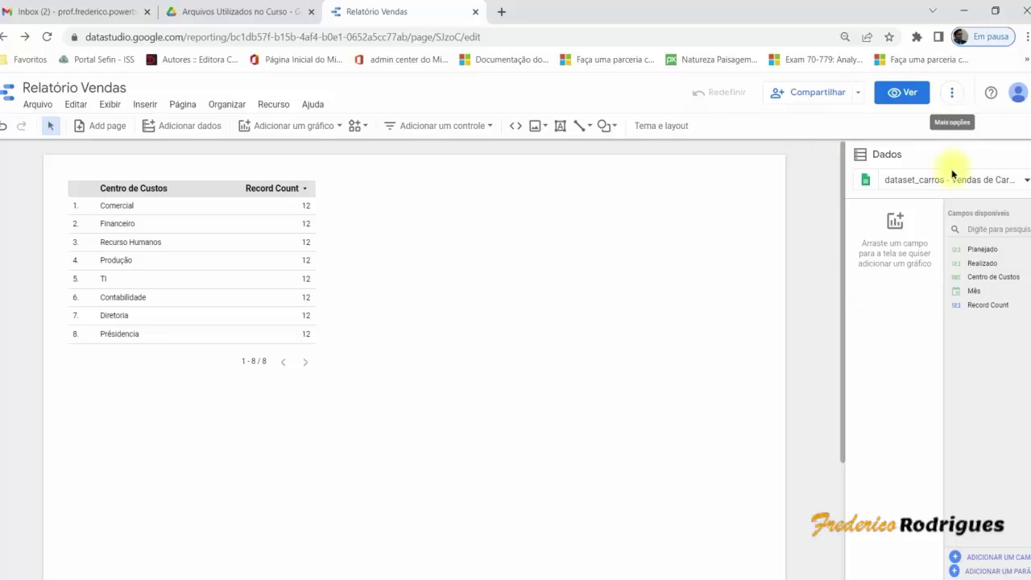
pyautogui.hotkey('ctrl', '2')
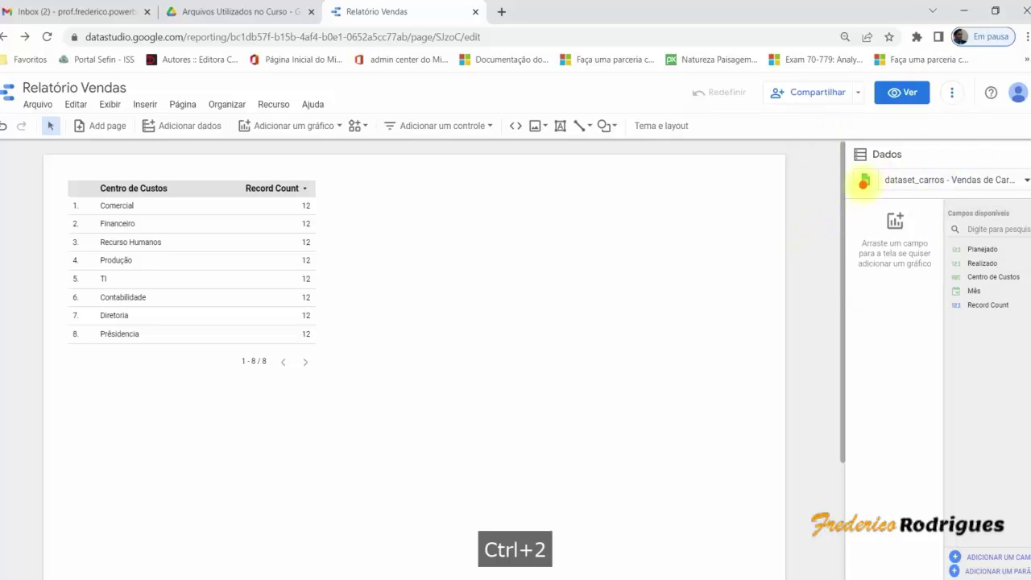
pyautogui.moveTo(862, 185); pyautogui.dragTo(714, 312)
pyautogui.moveTo(858, 177); pyautogui.dragTo(712, 147)
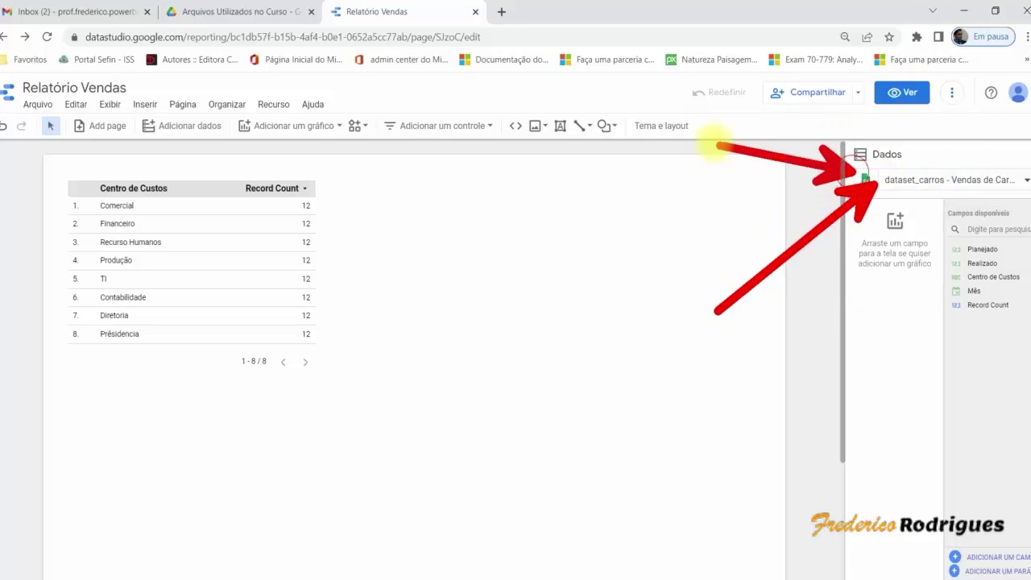
pyautogui.moveTo(943, 190); pyautogui.dragTo(942, 377)
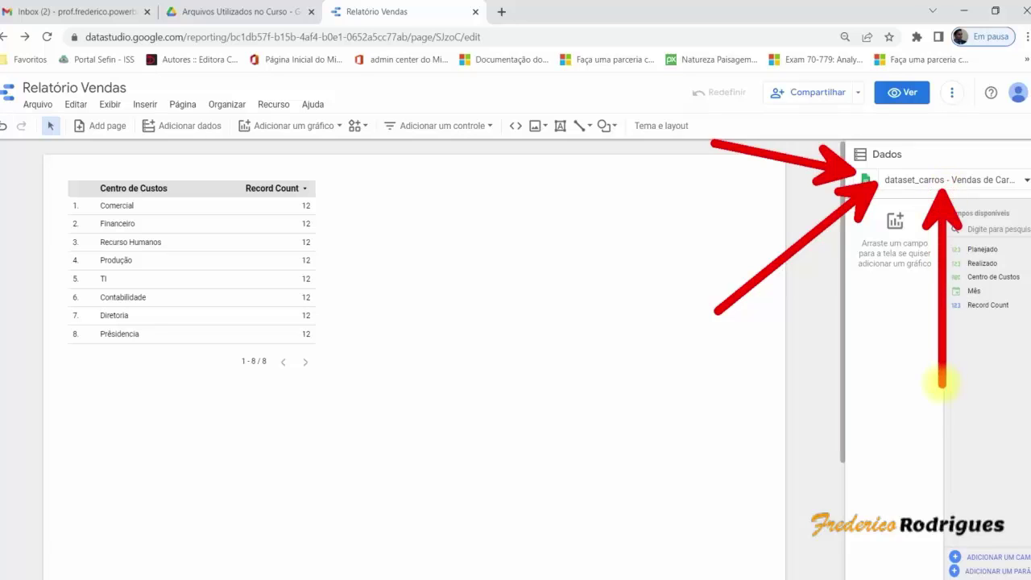
pyautogui.press('Escape')
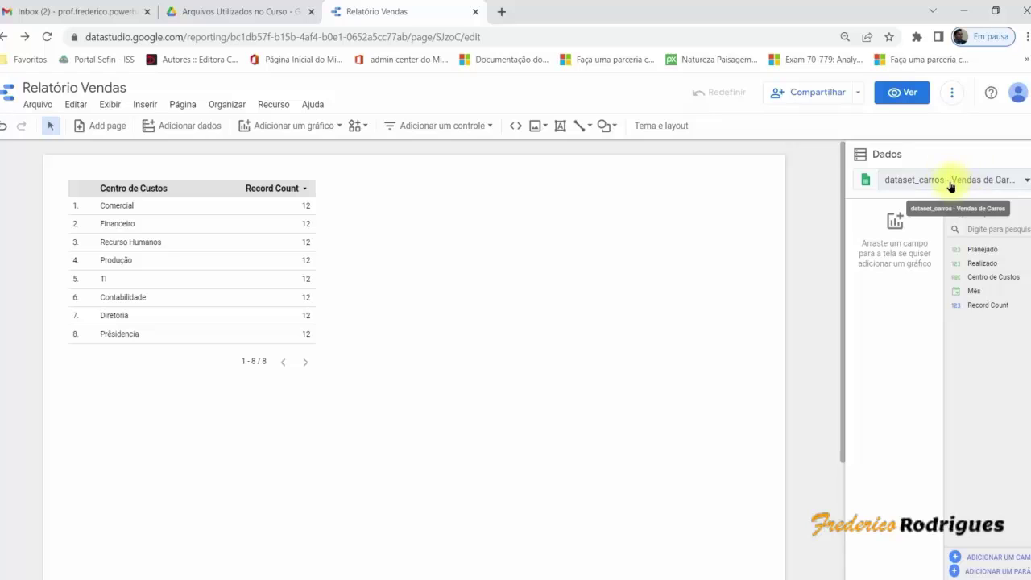
# Review the data sources added to the report and switch to Planejado x Realizado 2 - Planilha1.
pyautogui.click(1026, 181)
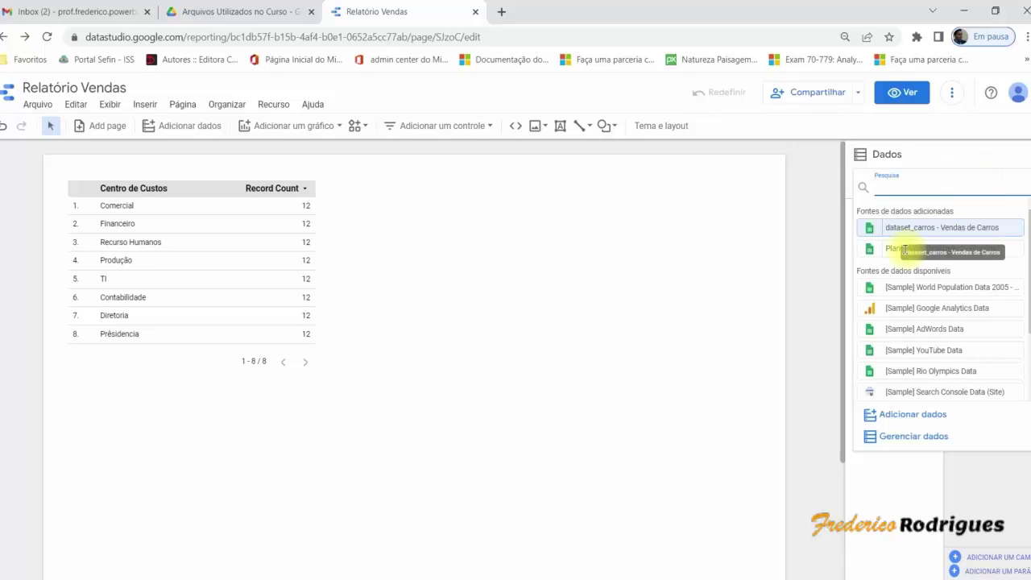
pyautogui.hotkey('ctrl', '1')
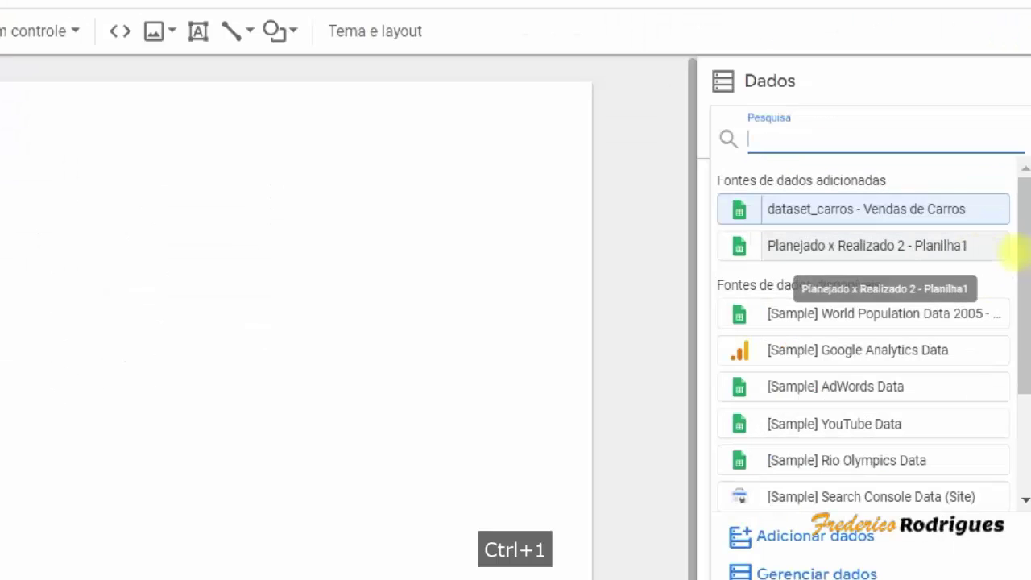
pyautogui.moveTo(719, 248); pyautogui.dragTo(411, 335)
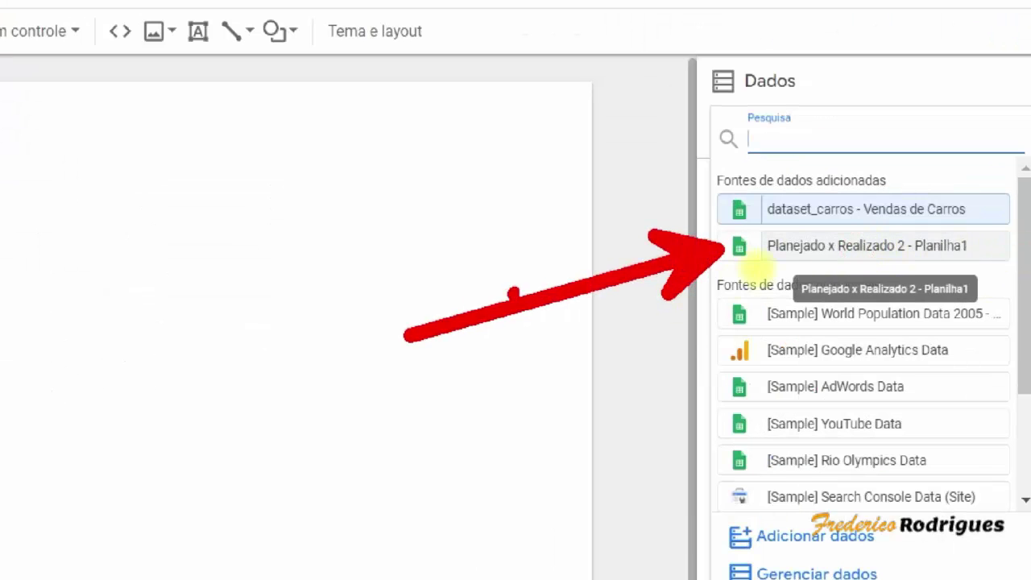
pyautogui.moveTo(702, 207); pyautogui.dragTo(459, 108)
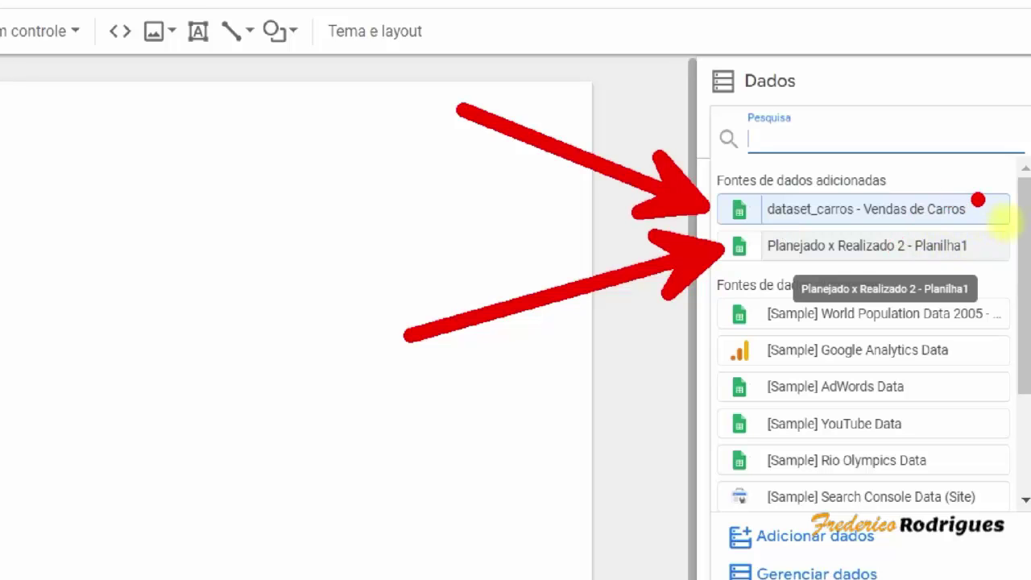
pyautogui.press('Escape')
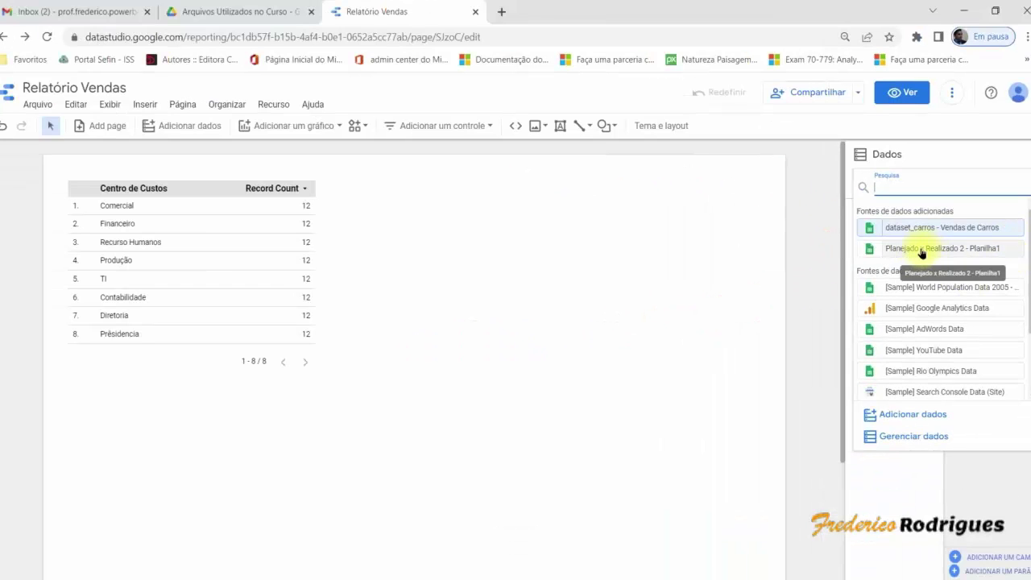
pyautogui.click(822, 245)
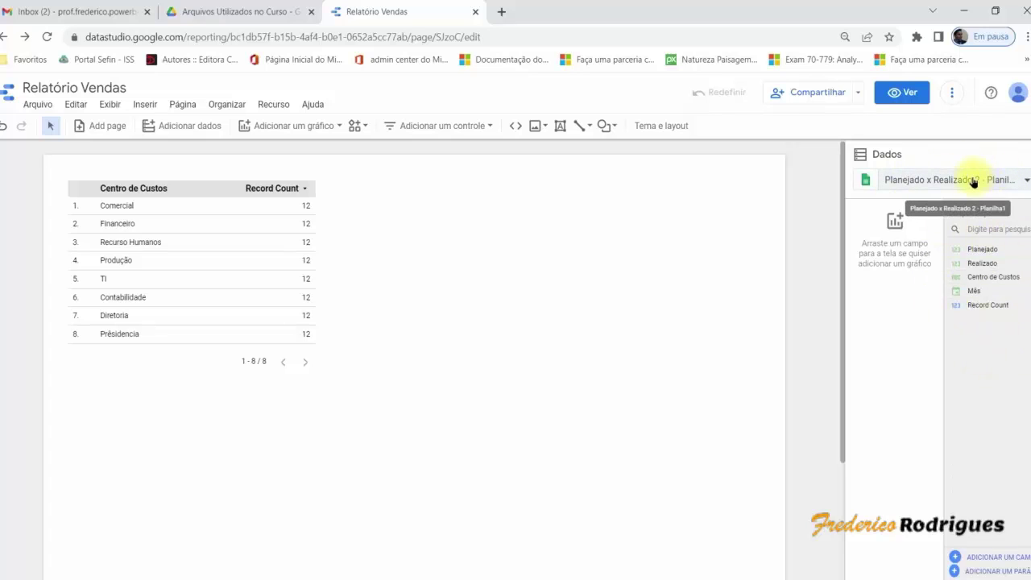
# View the available fields of dataset_carros - Vendas de Carros, and switch back to Planejado x Realizado 2 - Planilha1.
pyautogui.click(933, 178)
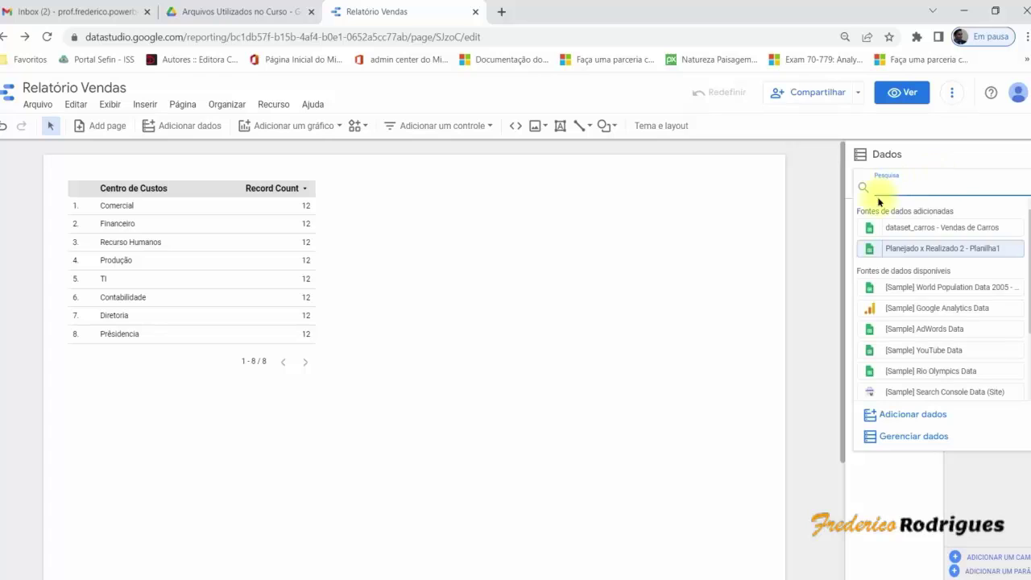
pyautogui.click(930, 225)
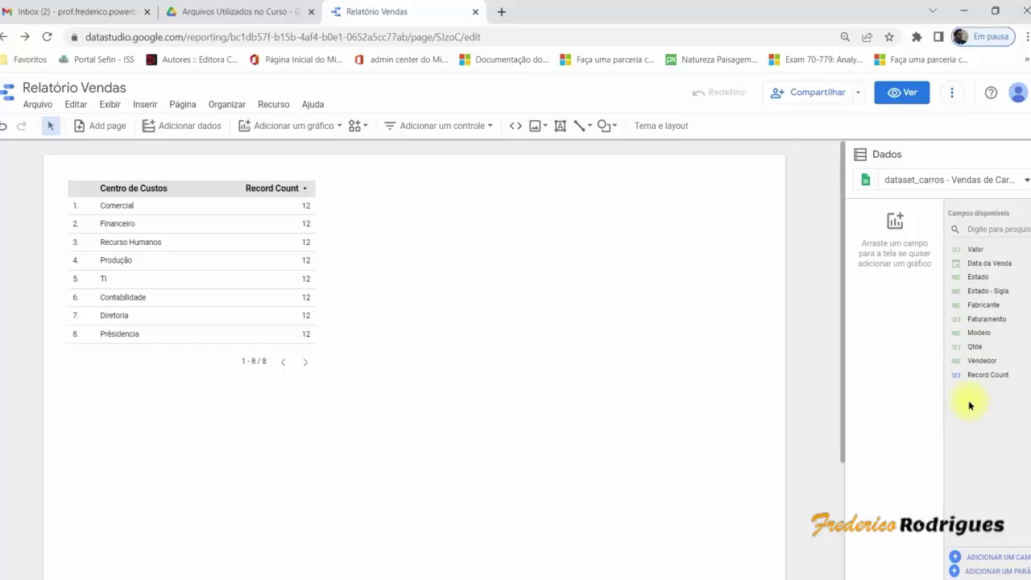
pyautogui.click(930, 181)
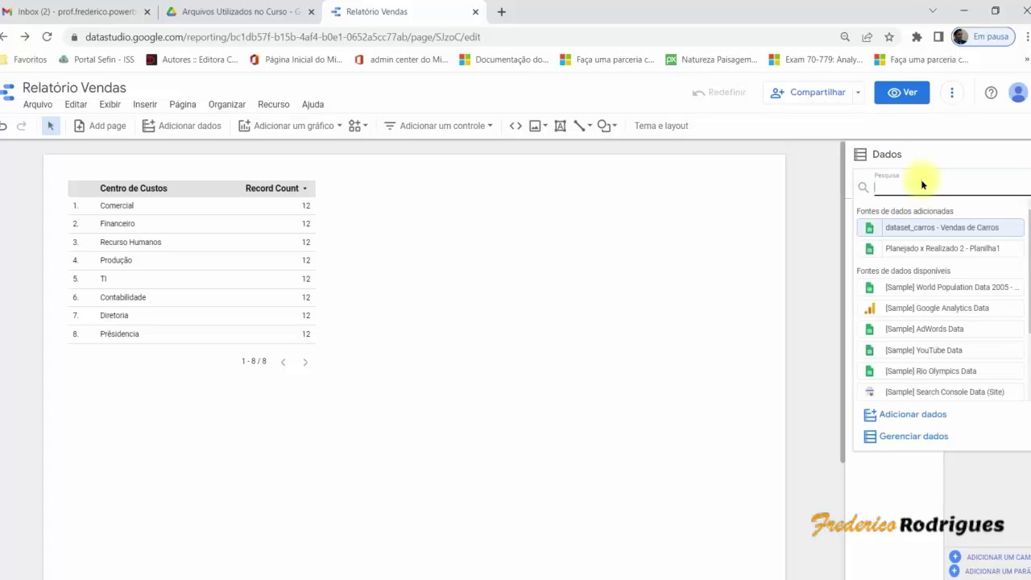
pyautogui.click(917, 248)
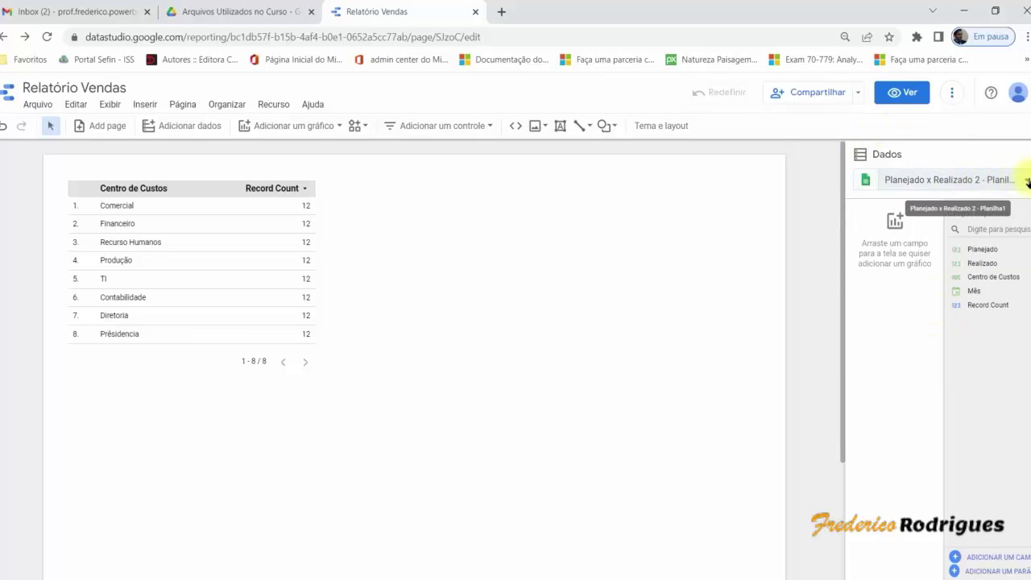
# Examine the management list of the report's data sources, including the option to remove a source, and close the list.
pyautogui.click(1026, 180)
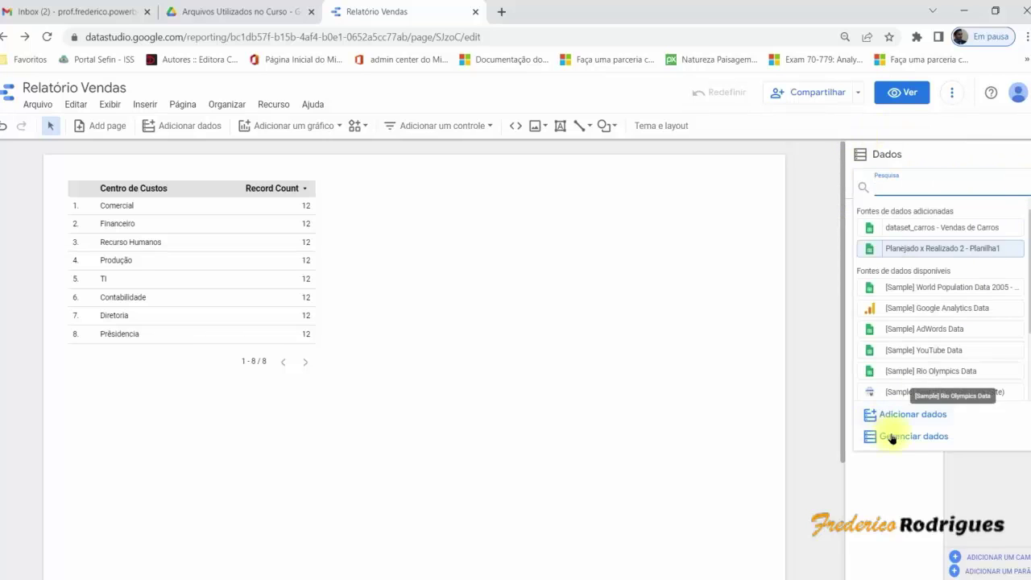
pyautogui.click(898, 439)
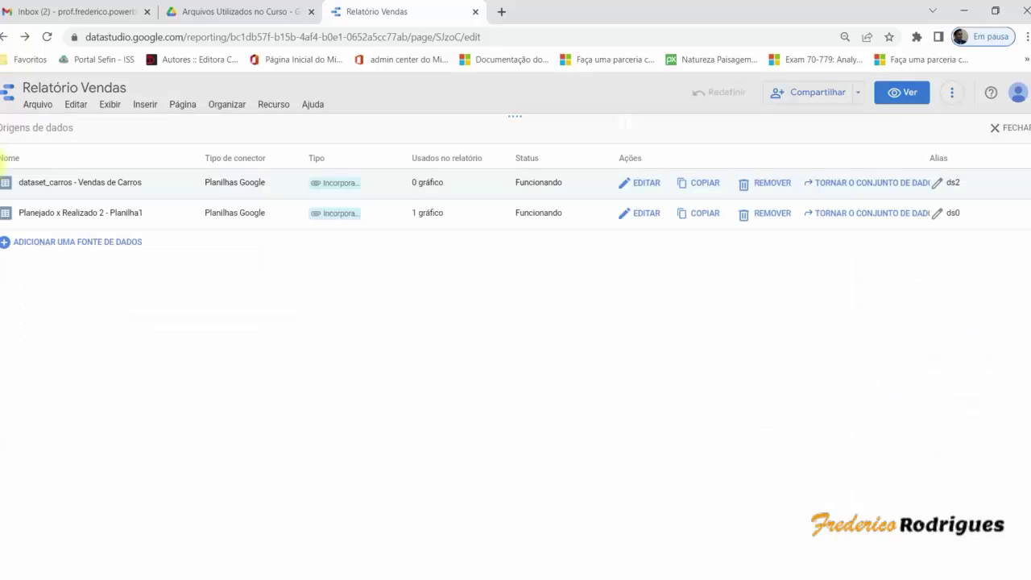
pyautogui.moveTo(1, 119)
pyautogui.mouseDown()
pyautogui.moveTo(695, 306)
pyautogui.moveTo(922, 306)
pyautogui.mouseUp()
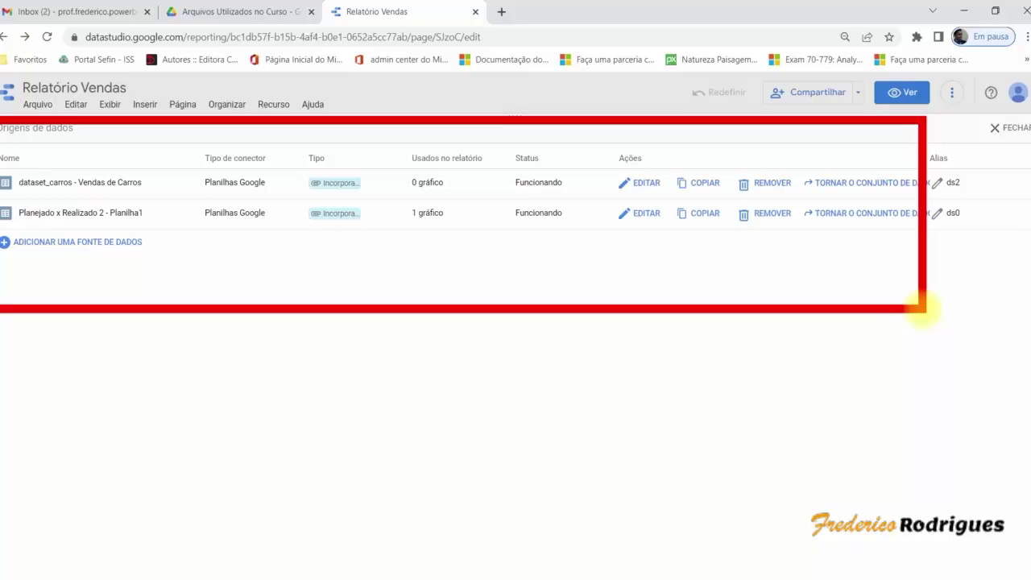
pyautogui.press('Escape')
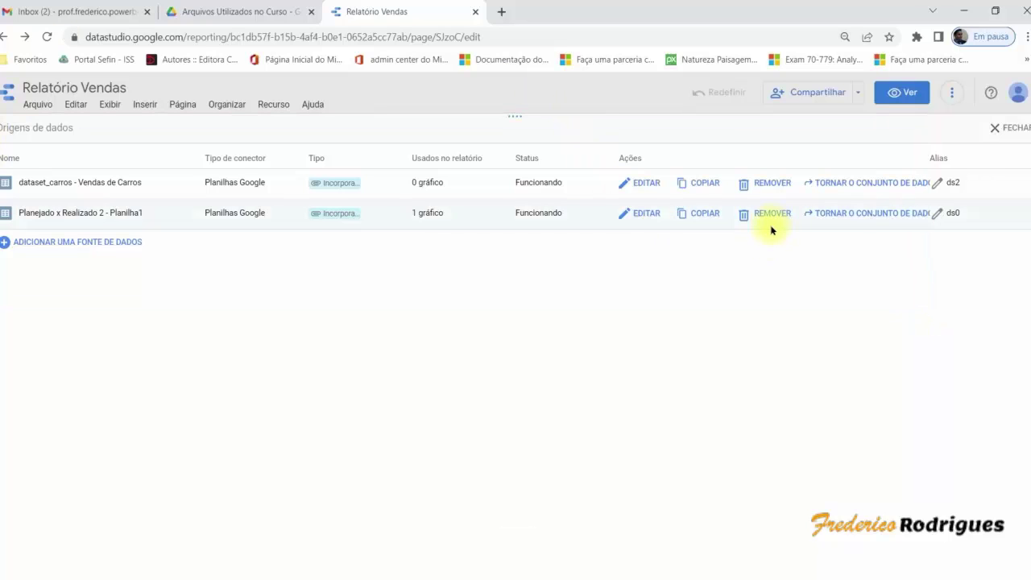
pyautogui.hotkey('ctrl', '2')
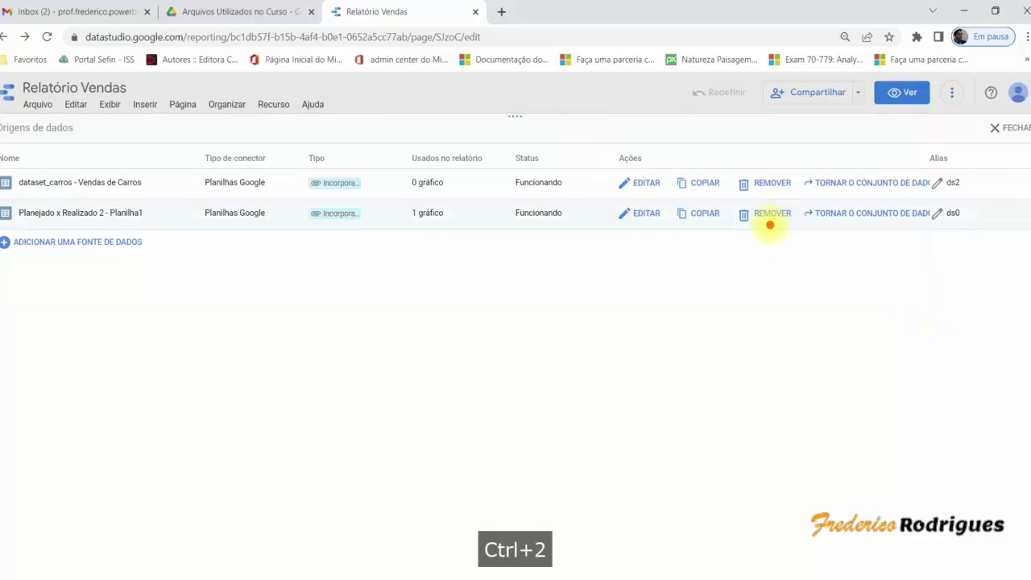
pyautogui.moveTo(770, 232); pyautogui.dragTo(740, 354)
pyautogui.moveTo(792, 231); pyautogui.dragTo(918, 417)
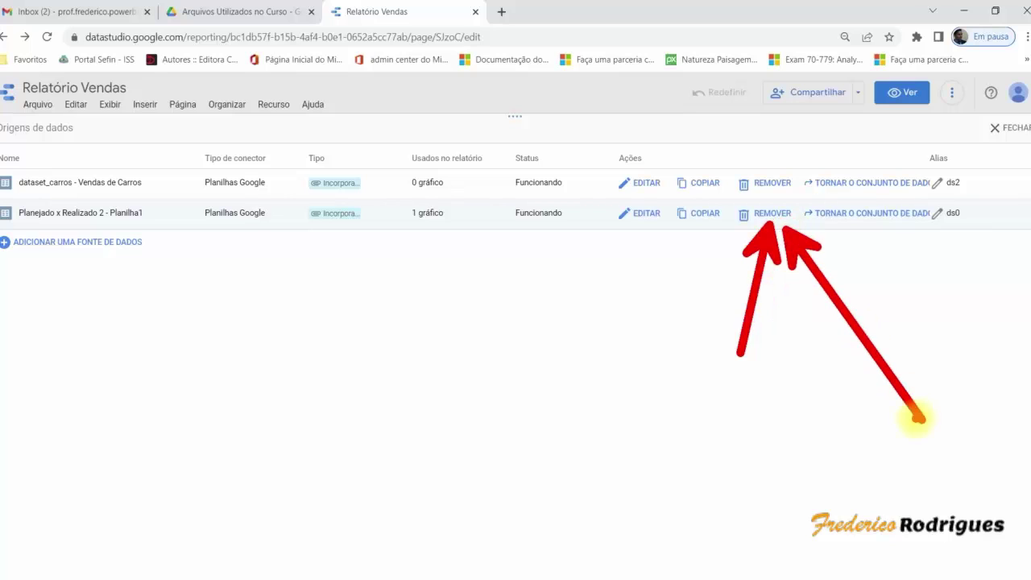
pyautogui.press('Escape')
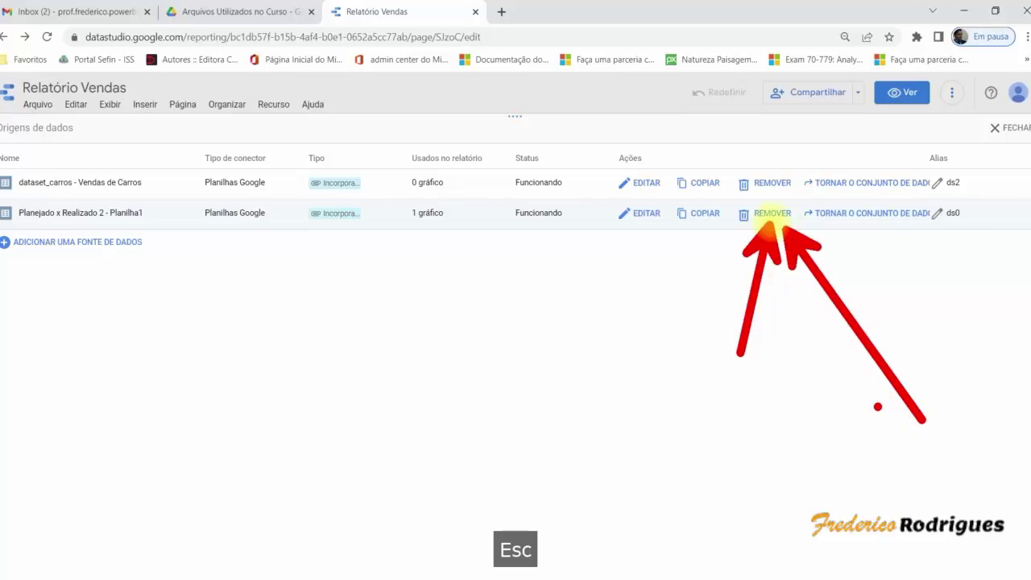
pyautogui.click(1016, 133)
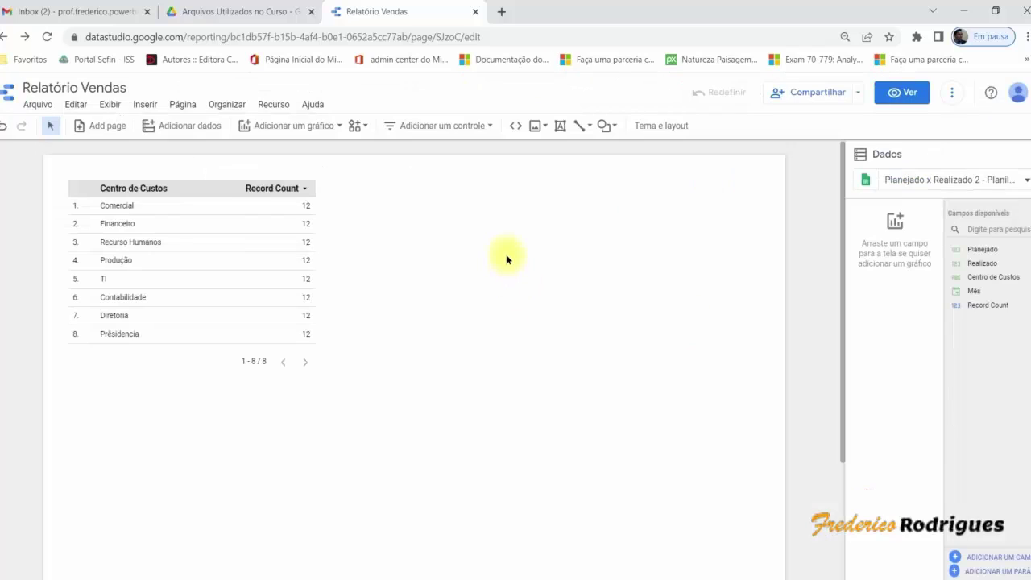
# Close the report's browser tab, load datastudio.google.com in a new one, and reopen the Relatório Vendas report.
pyautogui.click(477, 13)
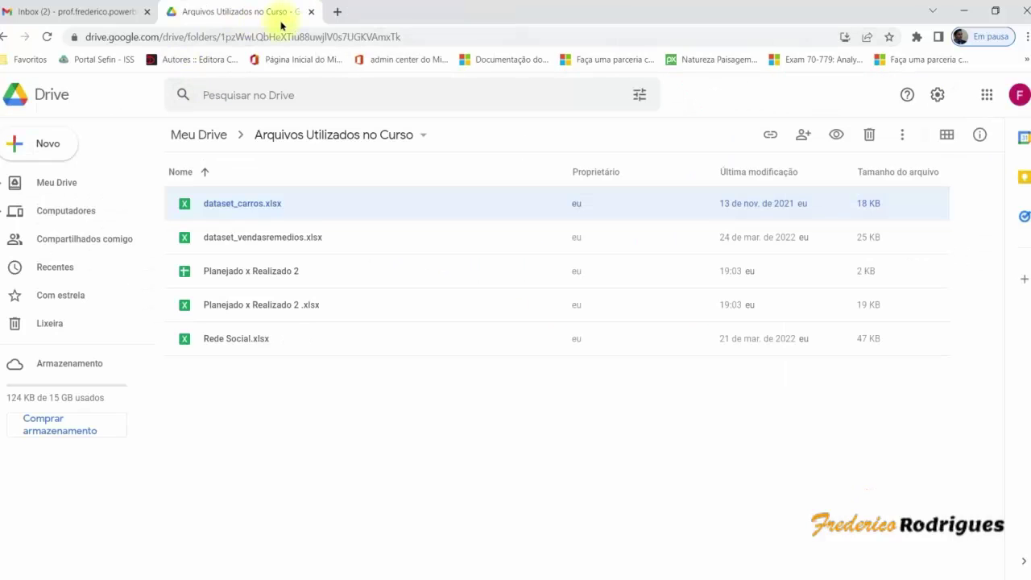
pyautogui.click(336, 13)
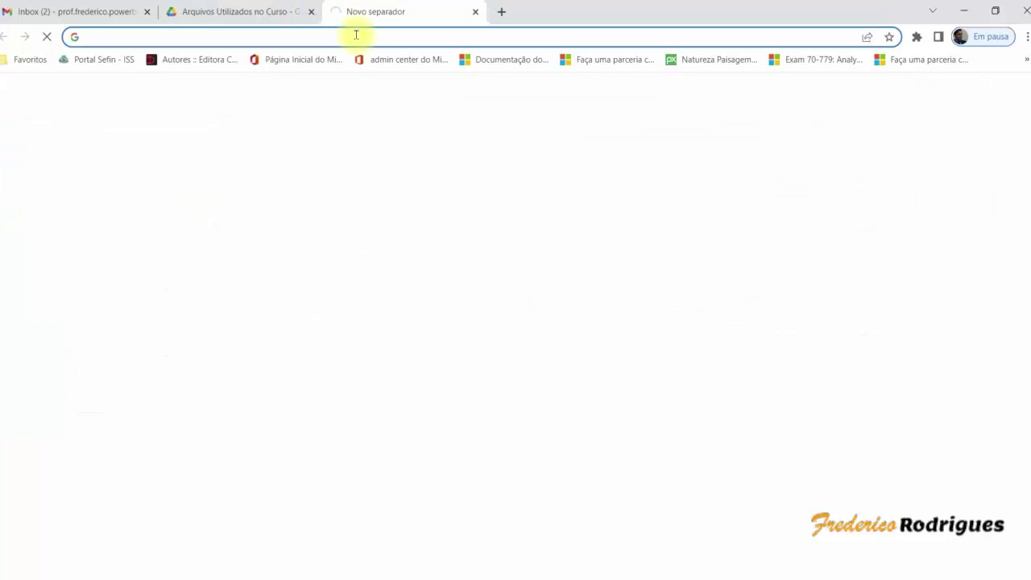
pyautogui.write('data')
pyautogui.press('BackSpace')
pyautogui.press('BackSpace')
pyautogui.press('BackSpace')
pyautogui.press('BackSpace')
pyautogui.press('BackSpace')
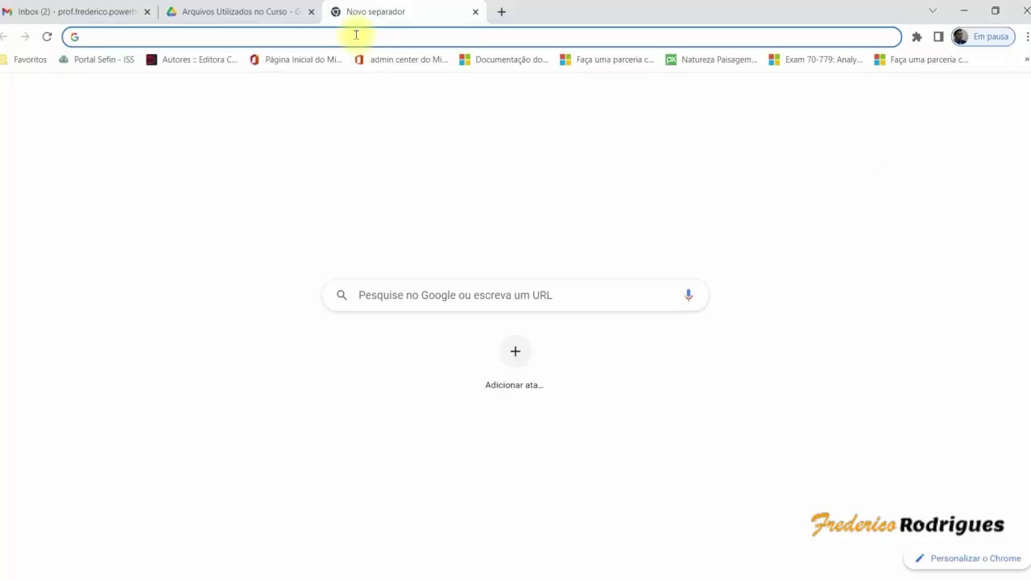
pyautogui.write('datastudio.google.com')
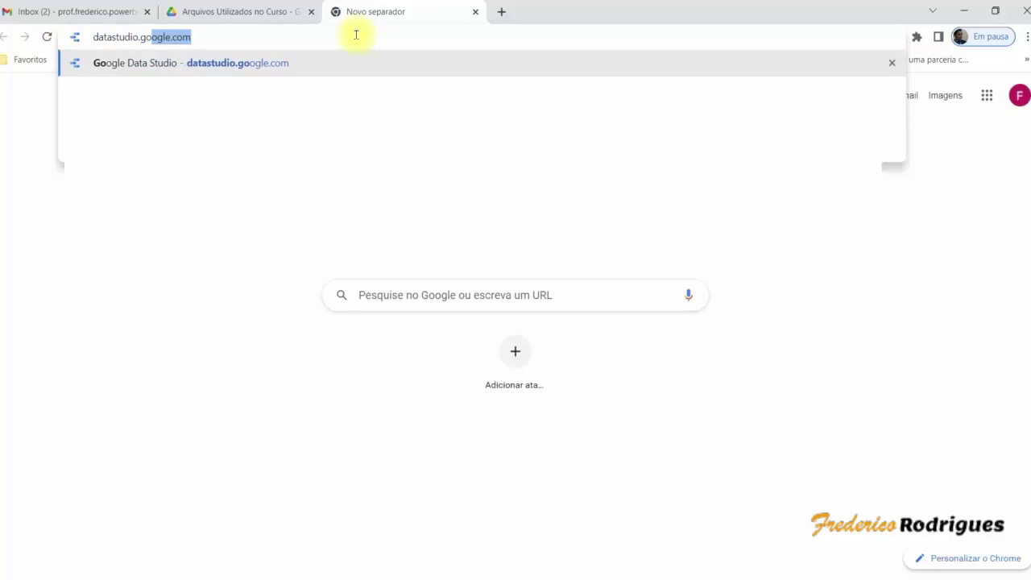
pyautogui.press('Return')
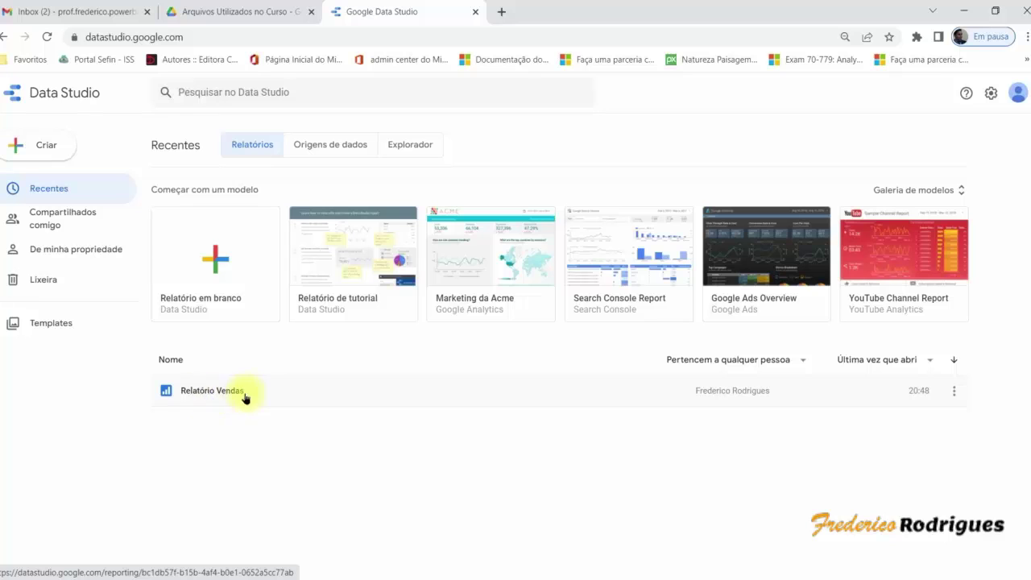
pyautogui.click(220, 394)
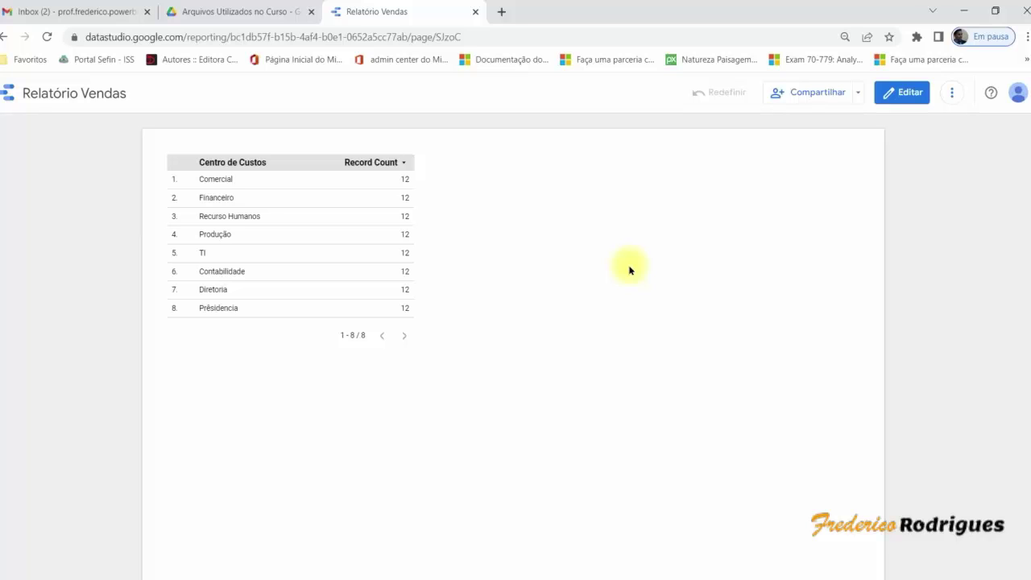
pyautogui.hotkey('ctrl', '2')
pyautogui.moveTo(907, 108); pyautogui.dragTo(932, 262)
pyautogui.moveTo(889, 118)
pyautogui.mouseDown()
pyautogui.moveTo(771, 265)
pyautogui.moveTo(730, 201)
pyautogui.mouseUp()
pyautogui.press('Escape')
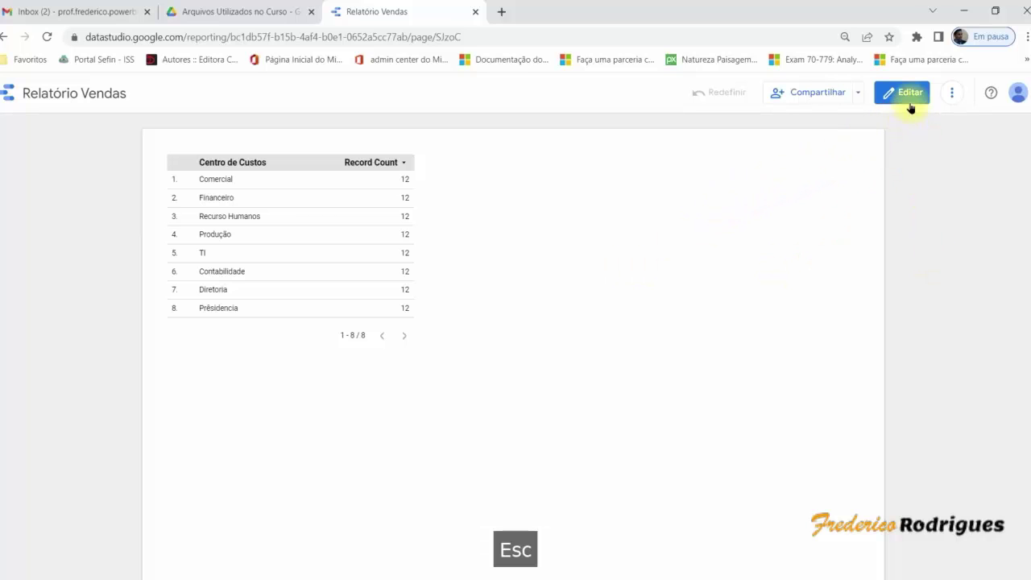
# Switch the Relatório Vendas report to edit mode and check its list of added data sources, closing the list when done.
pyautogui.click(903, 93)
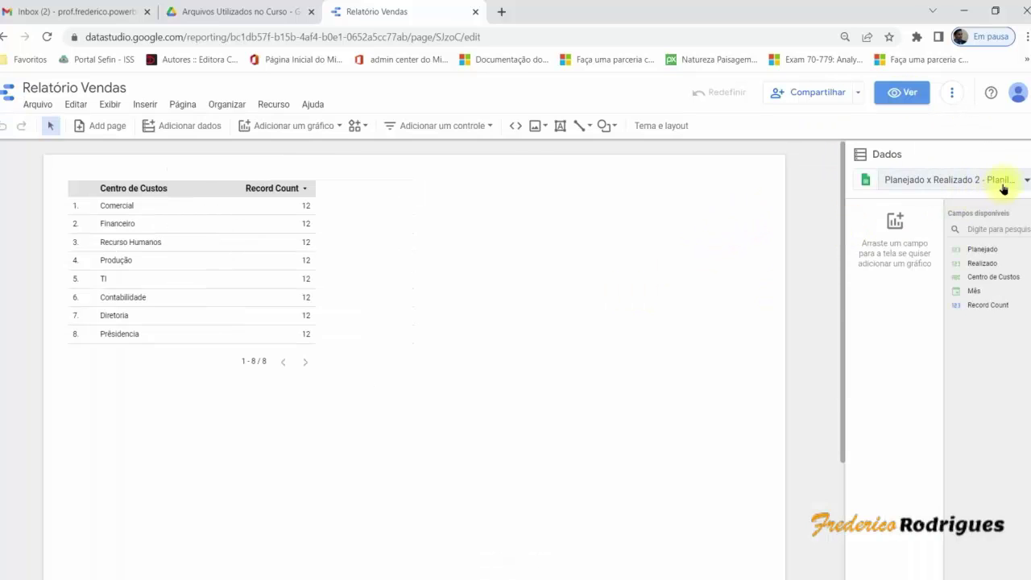
pyautogui.click(1015, 182)
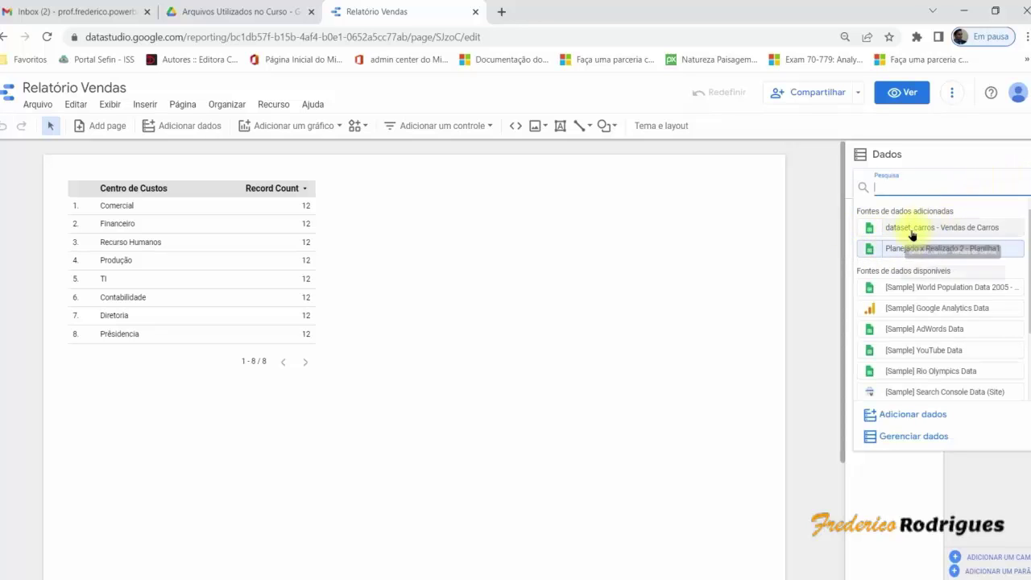
pyautogui.click(652, 266)
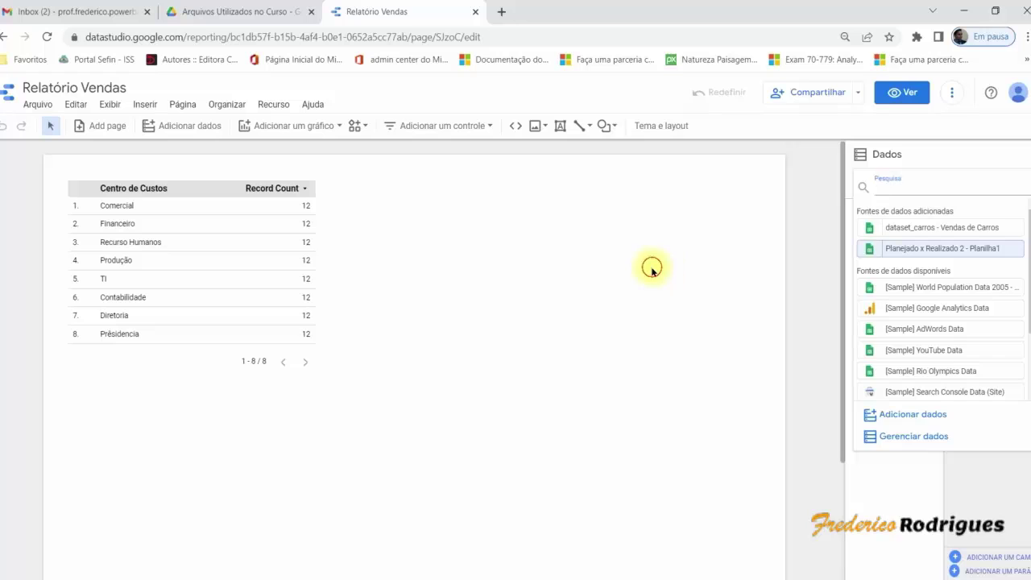